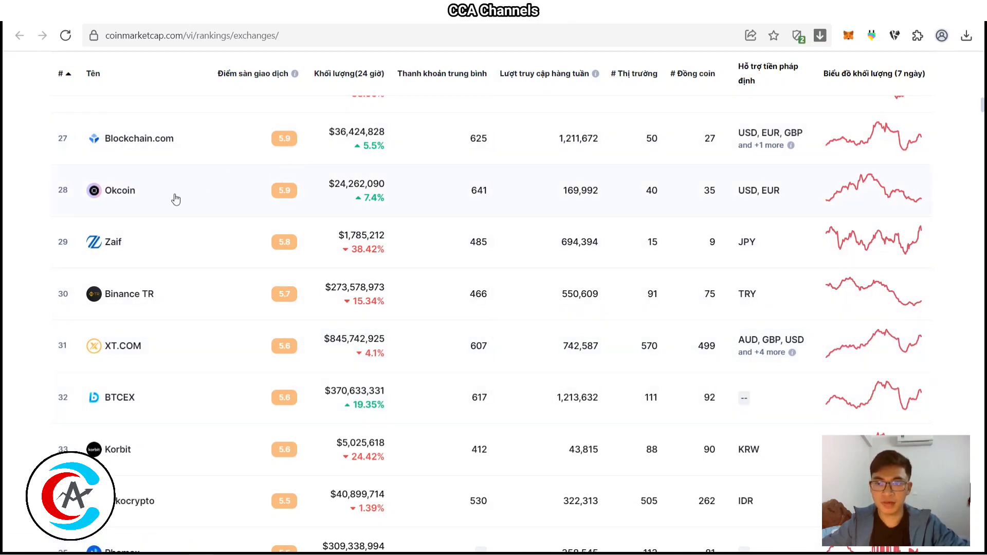
- Switch from CoinMarketCap to XT.com, open account sign-up, check the phone option and return to registration by email
{"action": "mouse_move", "coordinate": [295, 73]}
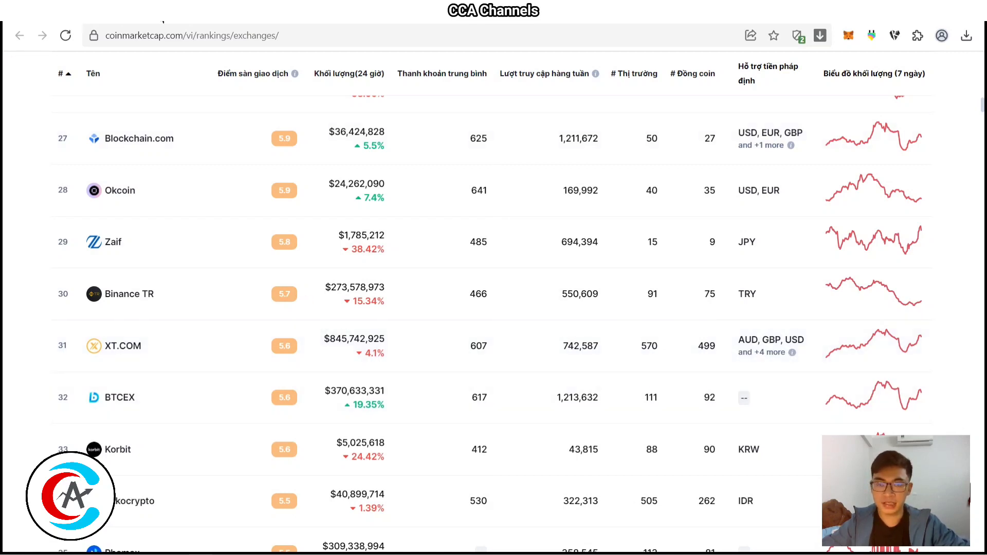
{"action": "left_click", "coordinate": [163, 18]}
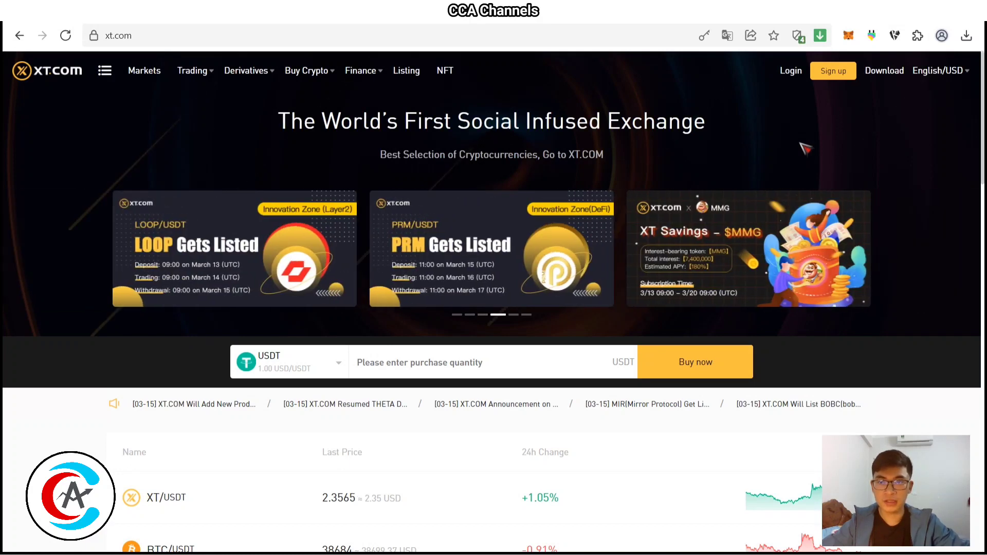
{"action": "left_click", "coordinate": [839, 75]}
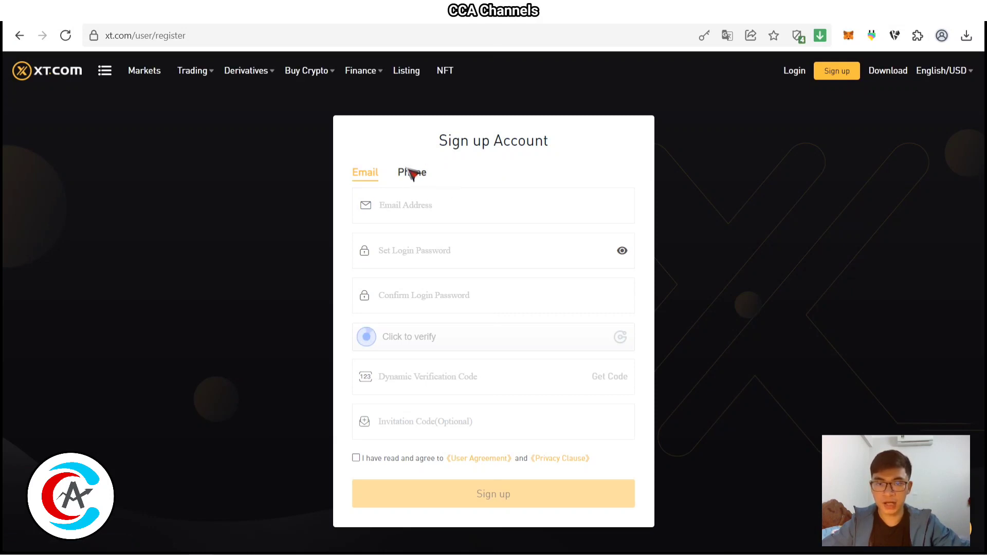
{"action": "left_click", "coordinate": [416, 177]}
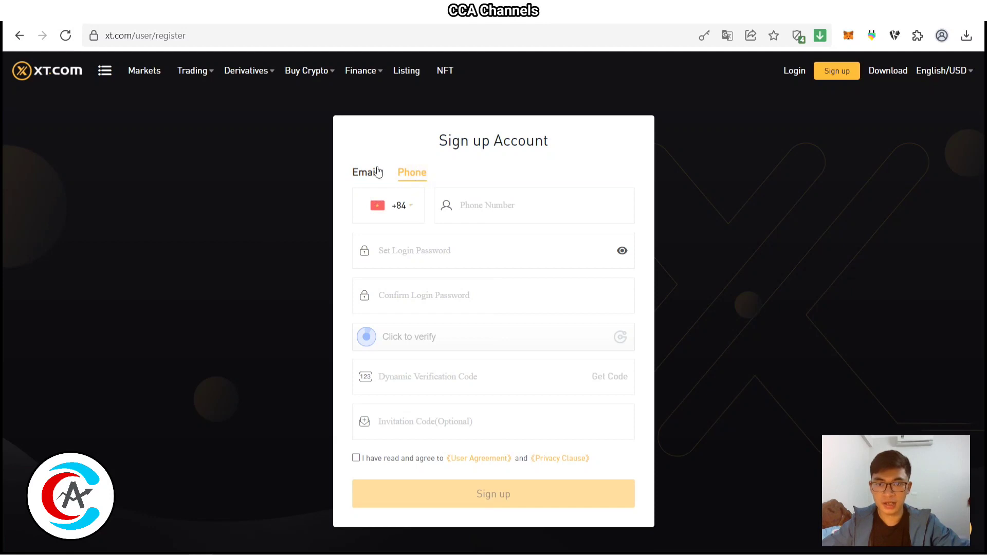
{"action": "left_click", "coordinate": [373, 173]}
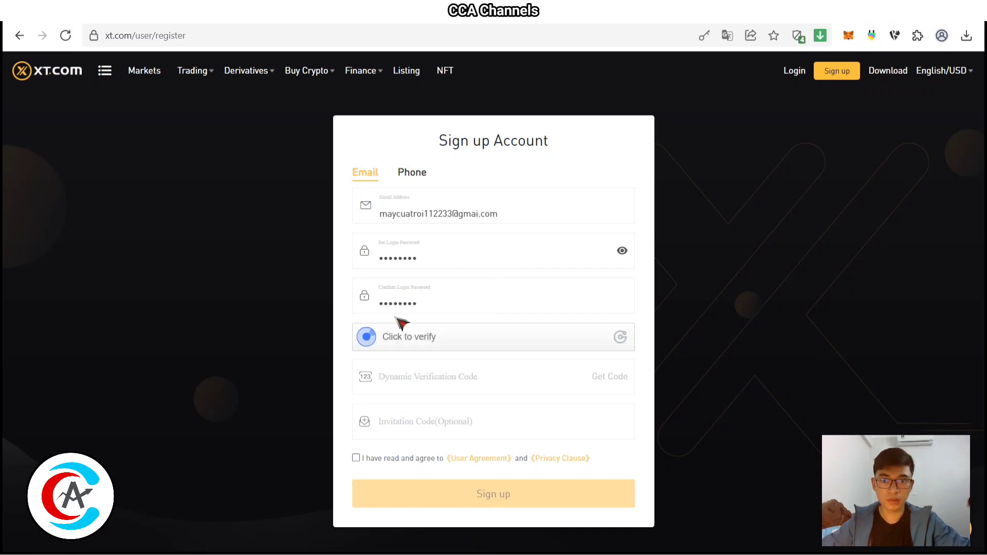
- Solve the slider verification on the email sign-up form and acknowledge the notice about the emailed code
{"action": "left_click", "coordinate": [368, 337]}
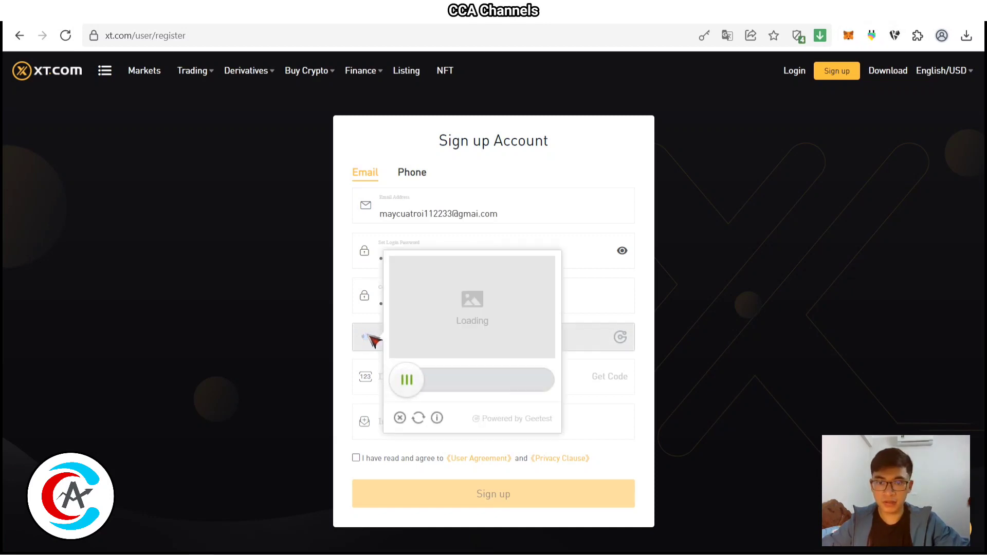
{"action": "left_click_drag", "start_coordinate": [407, 389], "coordinate": [496, 390]}
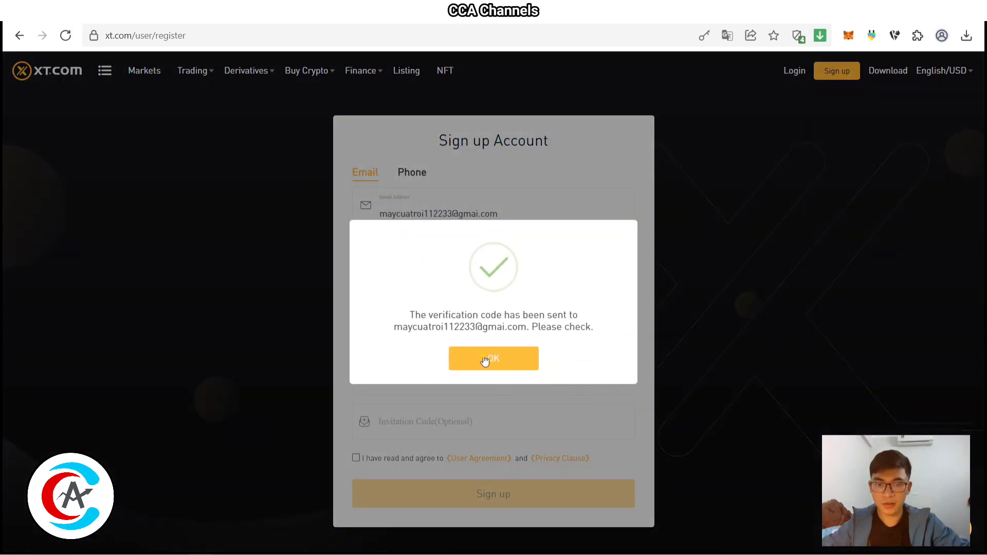
{"action": "left_click", "coordinate": [484, 362]}
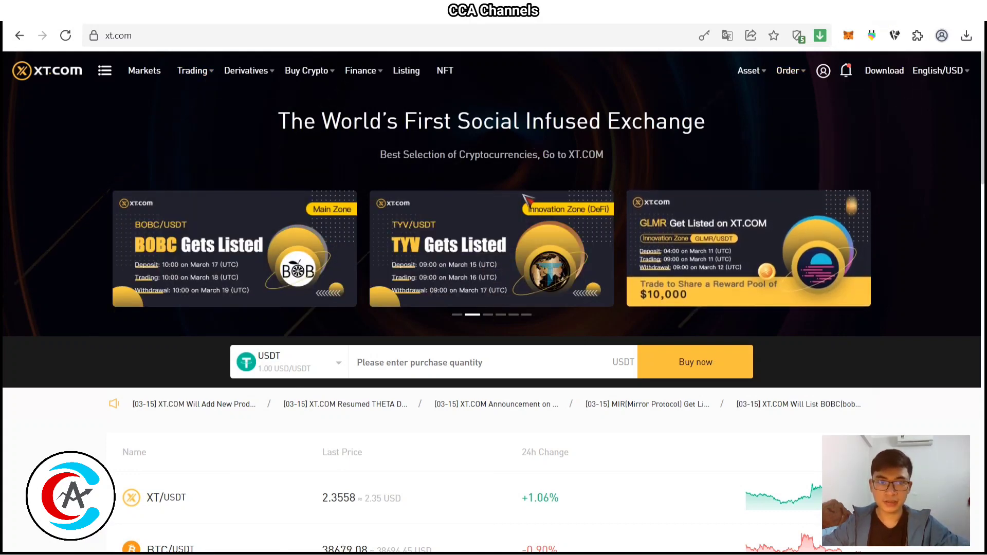
- Open the account's identification page and start the LV1 Basic Verification
{"action": "mouse_move", "coordinate": [831, 70]}
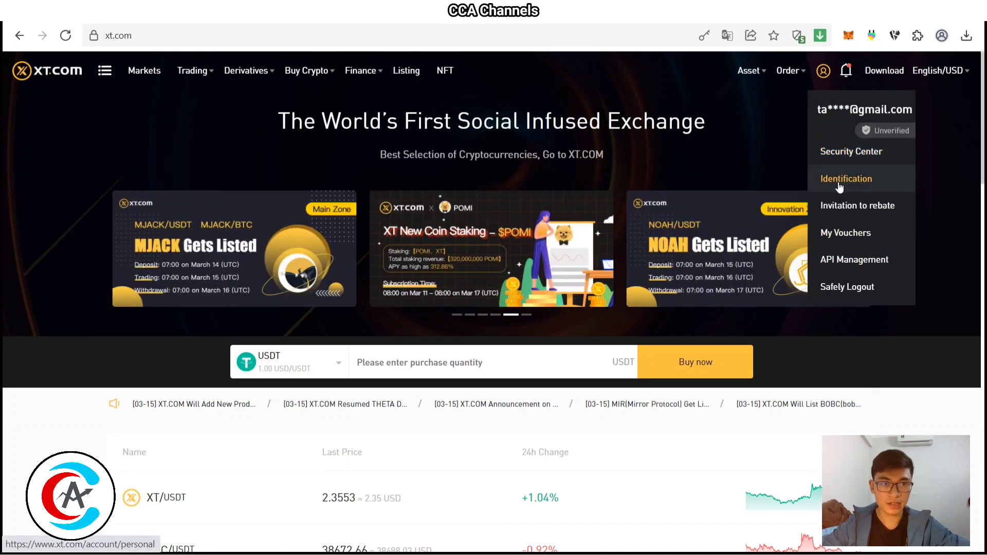
{"action": "left_click", "coordinate": [872, 188]}
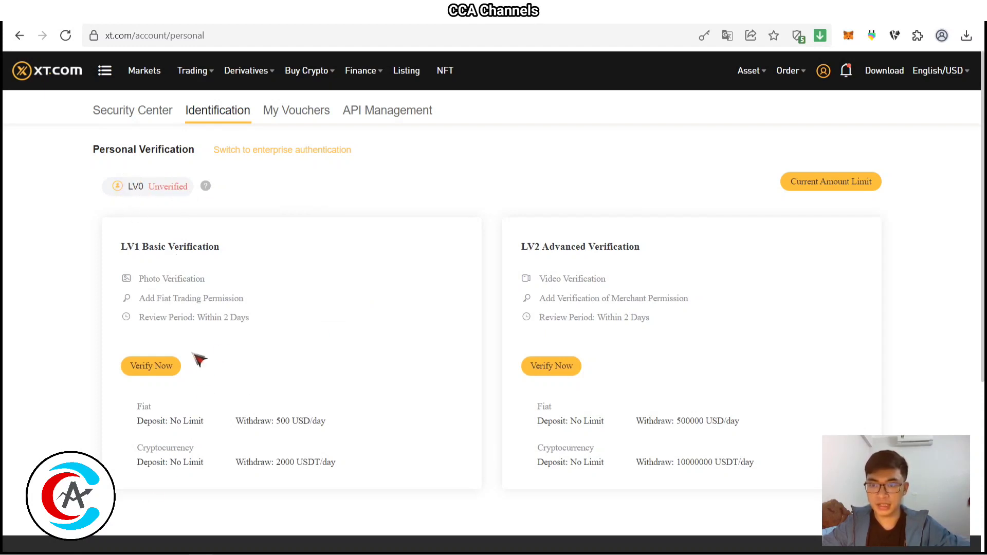
{"action": "left_click", "coordinate": [153, 367]}
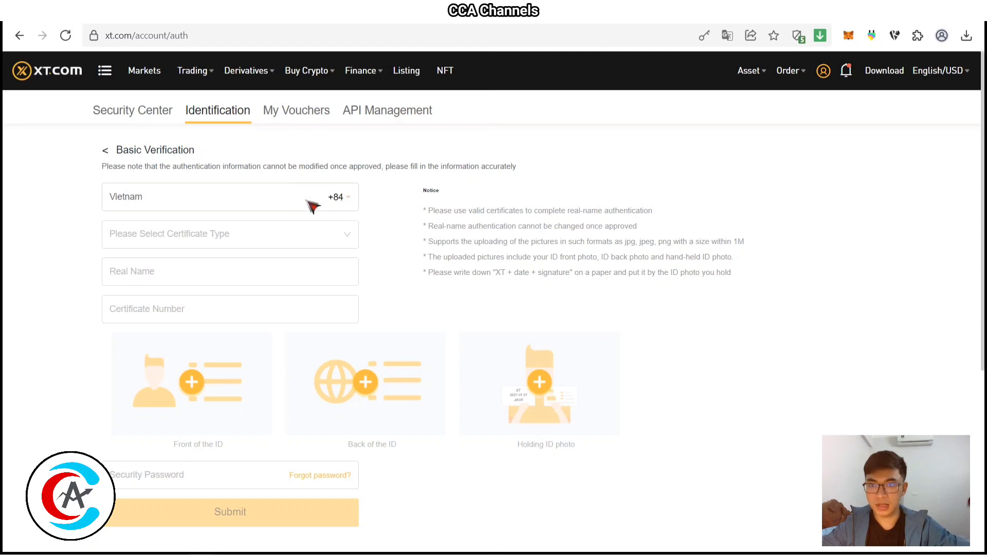
- Check the country list, keep Vietnam, and set the certificate type to ID Card in the Basic Verification form
{"action": "left_click", "coordinate": [344, 197]}
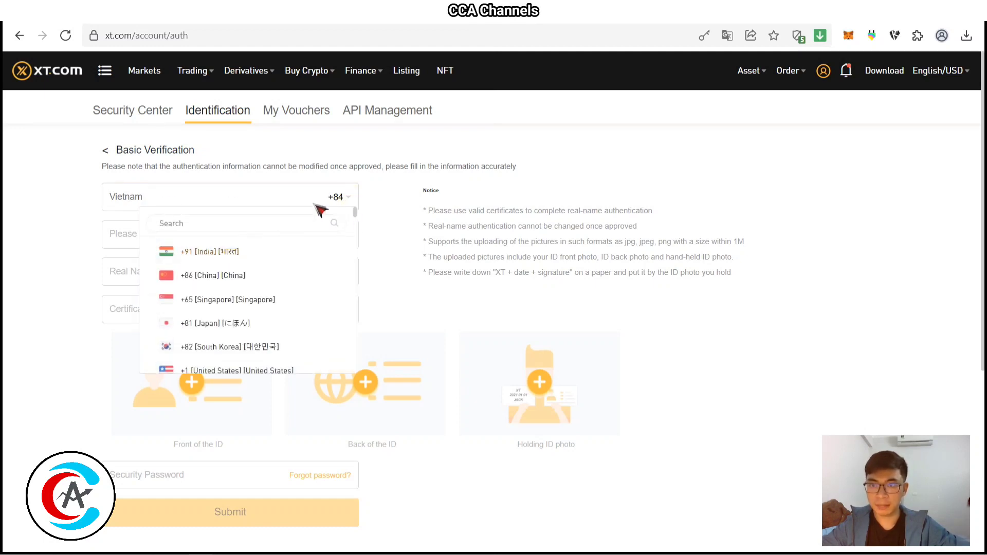
{"action": "left_click", "coordinate": [342, 196]}
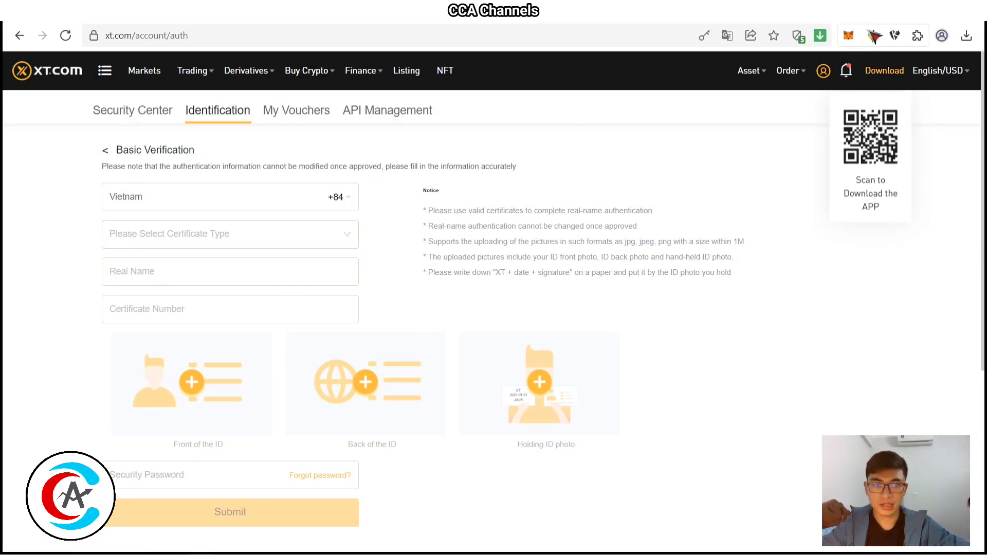
{"action": "left_click", "coordinate": [185, 303]}
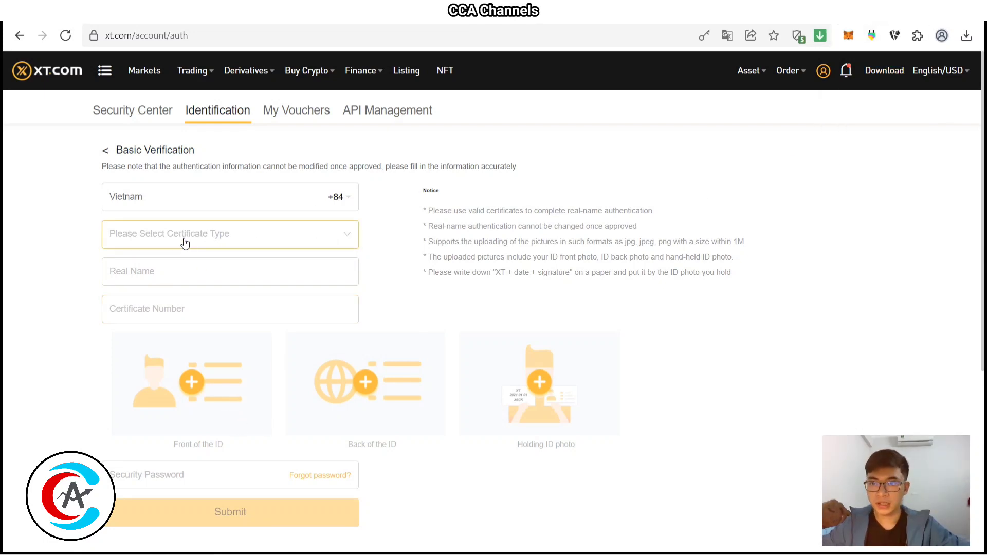
{"action": "left_click", "coordinate": [211, 238]}
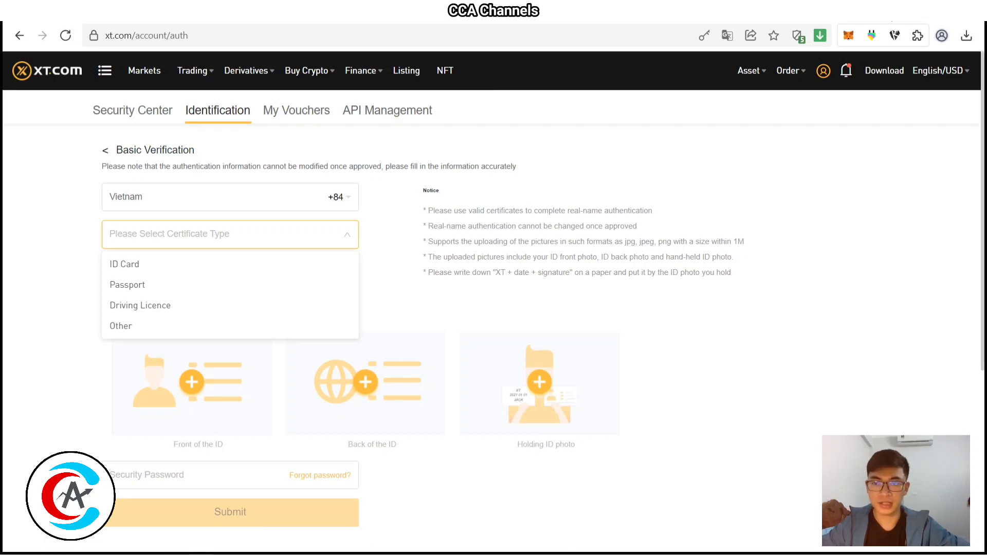
{"action": "left_click", "coordinate": [183, 280]}
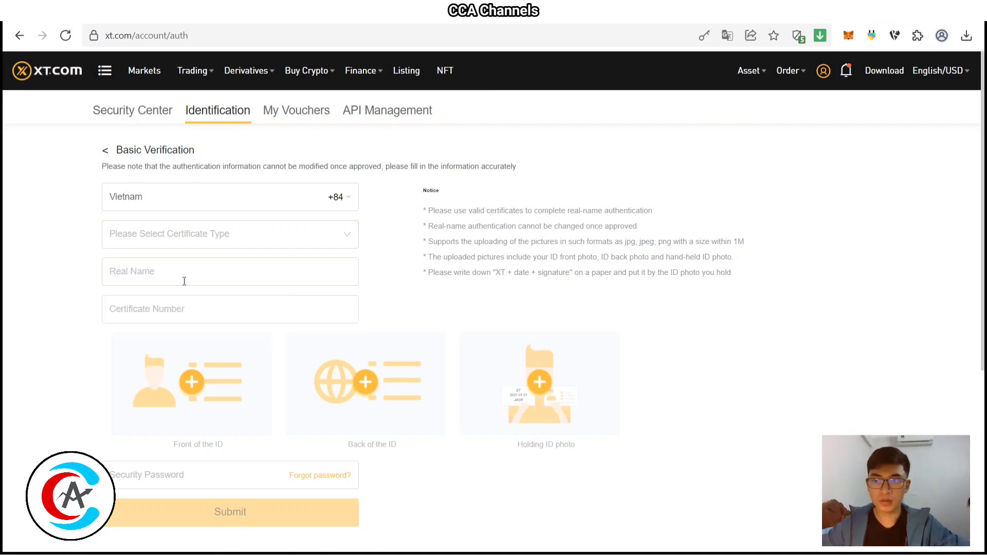
{"action": "left_click", "coordinate": [293, 236]}
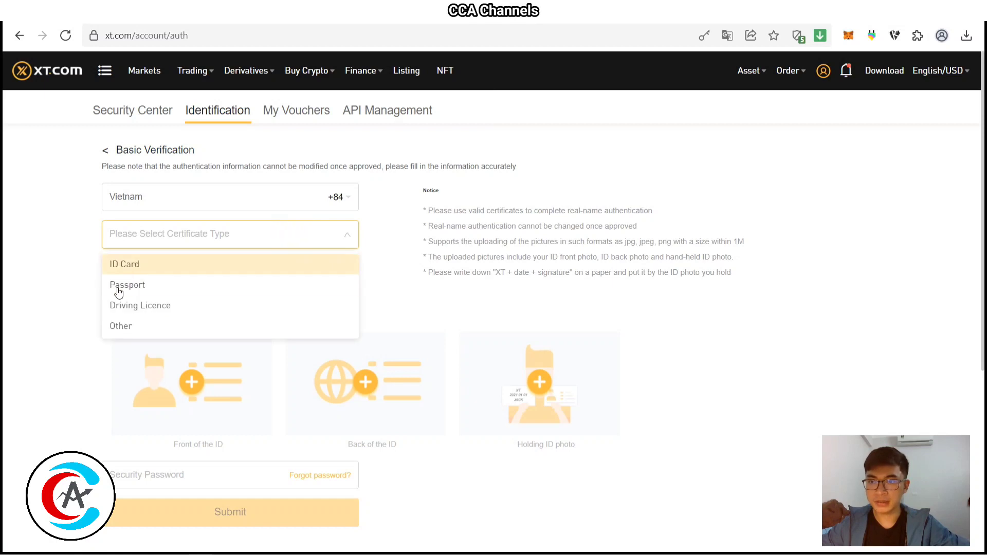
{"action": "left_click", "coordinate": [135, 268]}
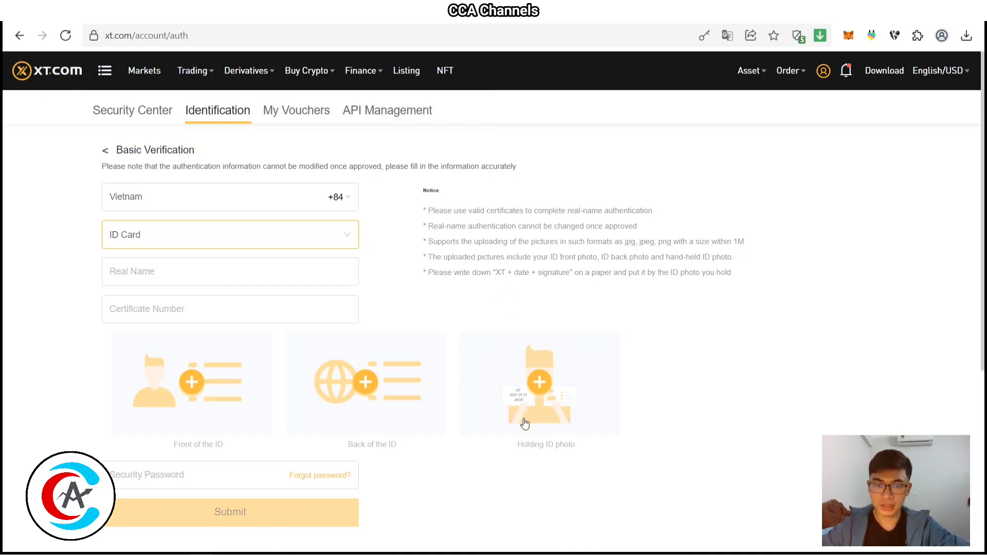
- Review the "XT + date + signature" notice for the hand-held ID photo and submit the basic verification form
{"action": "left_click_drag", "start_coordinate": [495, 274], "coordinate": [535, 274]}
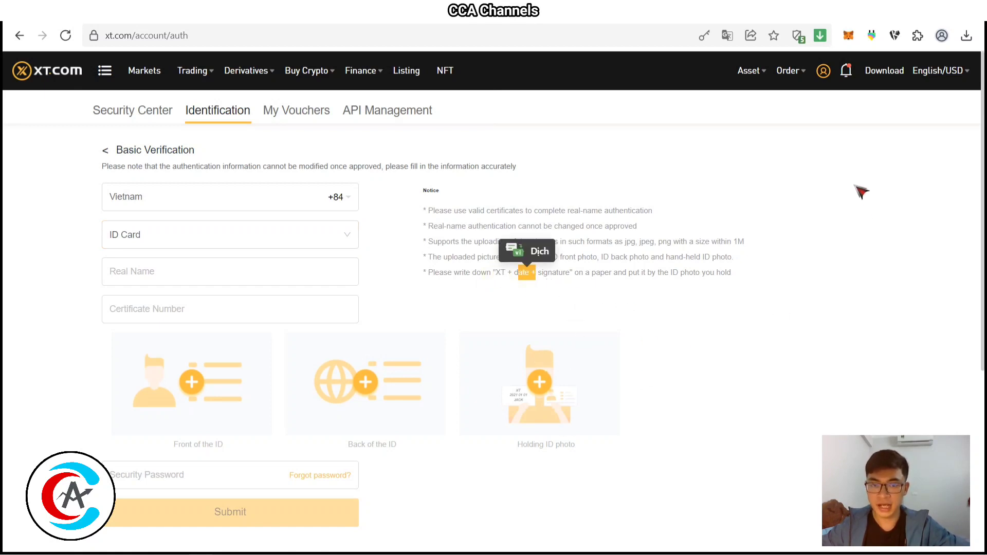
{"action": "left_click", "coordinate": [512, 410]}
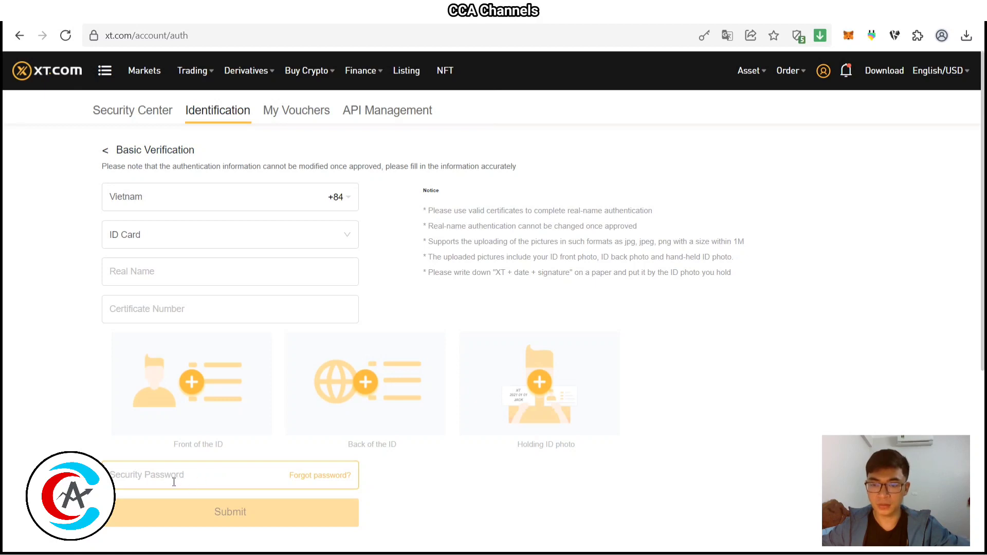
{"action": "left_click", "coordinate": [148, 474]}
{"action": "left_click", "coordinate": [462, 502]}
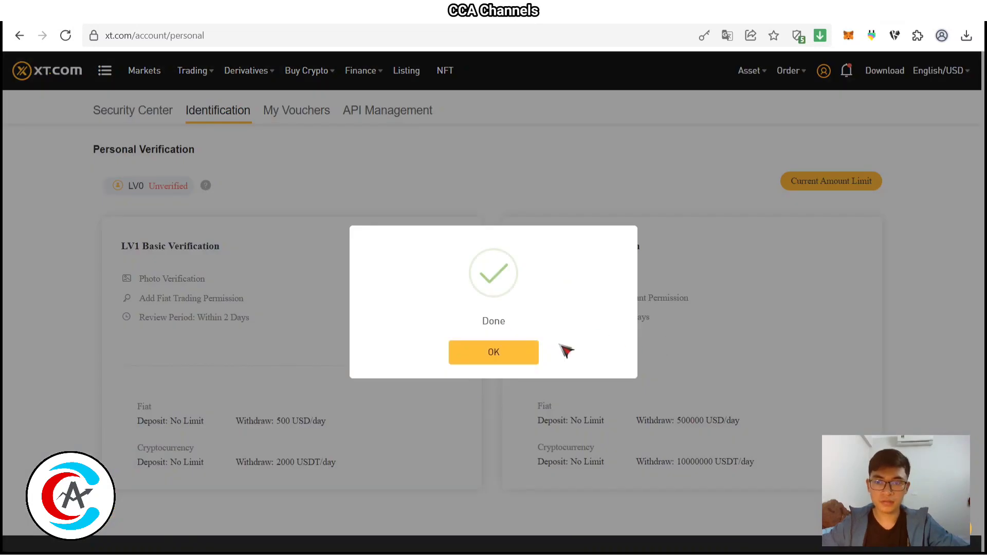
{"action": "left_click", "coordinate": [482, 364]}
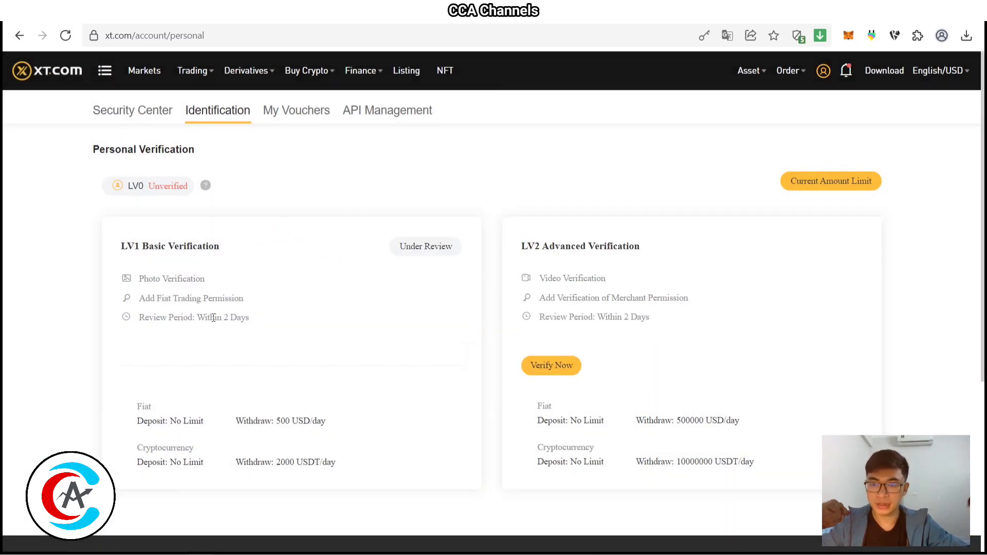
- Examine the LV1 Basic Verification review period and its daily fiat and cryptocurrency withdrawal limits
{"action": "left_click_drag", "start_coordinate": [196, 319], "coordinate": [252, 320]}
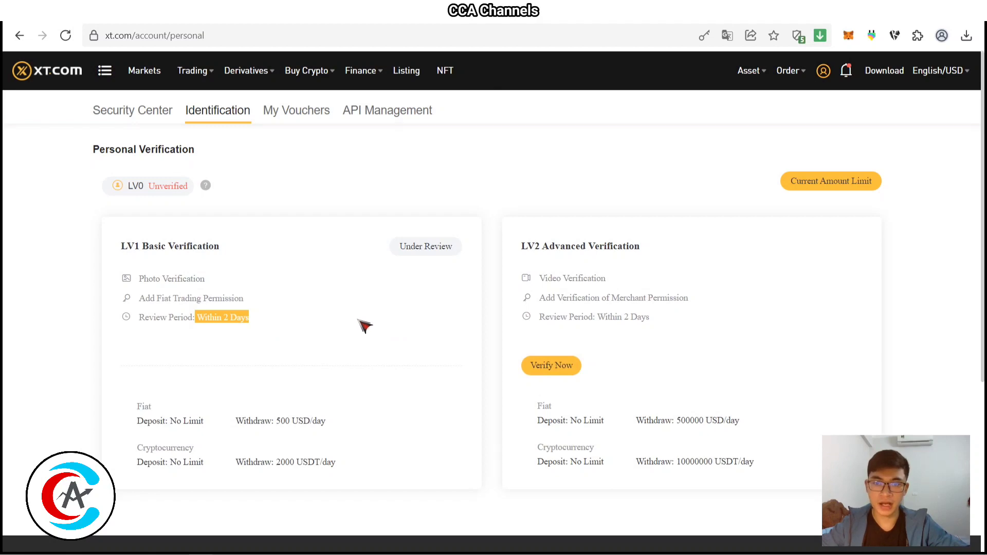
{"action": "left_click", "coordinate": [332, 332]}
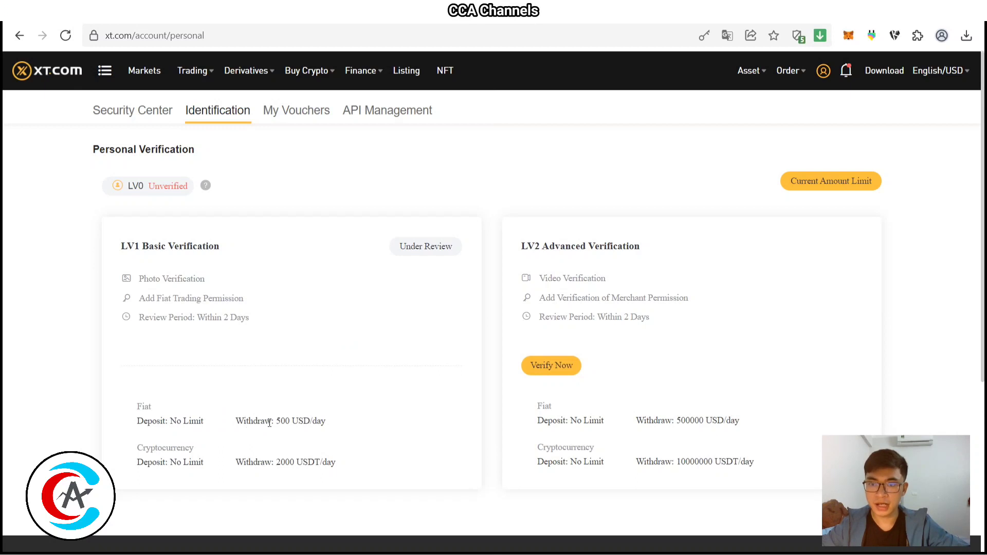
{"action": "left_click_drag", "start_coordinate": [277, 421], "coordinate": [310, 420]}
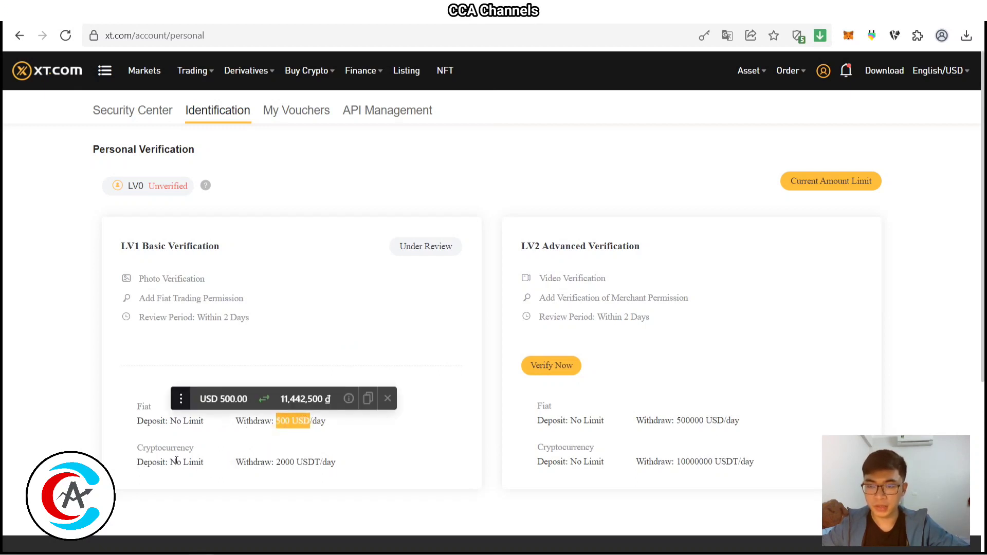
{"action": "left_click", "coordinate": [229, 464]}
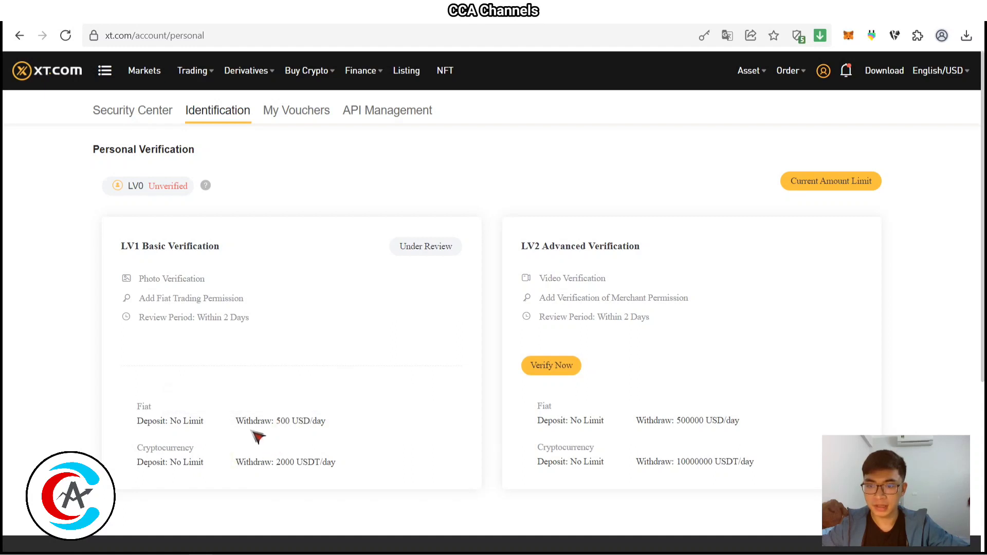
{"action": "left_click_drag", "start_coordinate": [138, 407], "coordinate": [154, 409]}
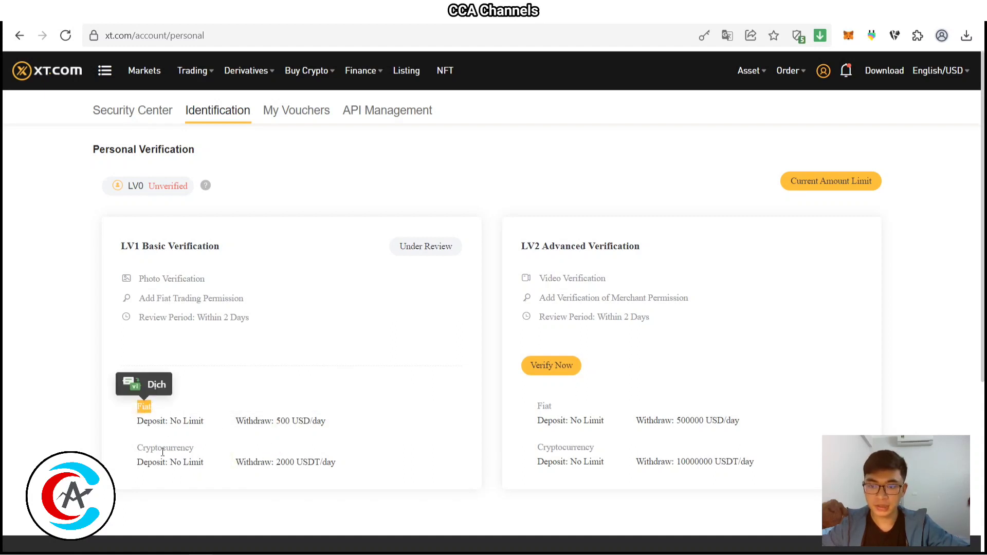
{"action": "left_click_drag", "start_coordinate": [137, 448], "coordinate": [176, 447]}
{"action": "left_click_drag", "start_coordinate": [241, 461], "coordinate": [341, 471]}
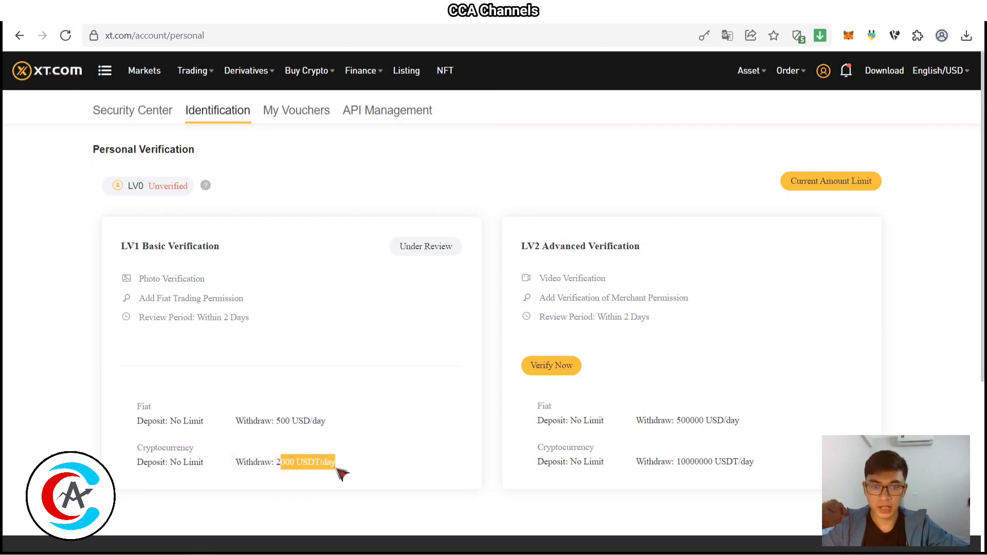
{"action": "left_click", "coordinate": [426, 413]}
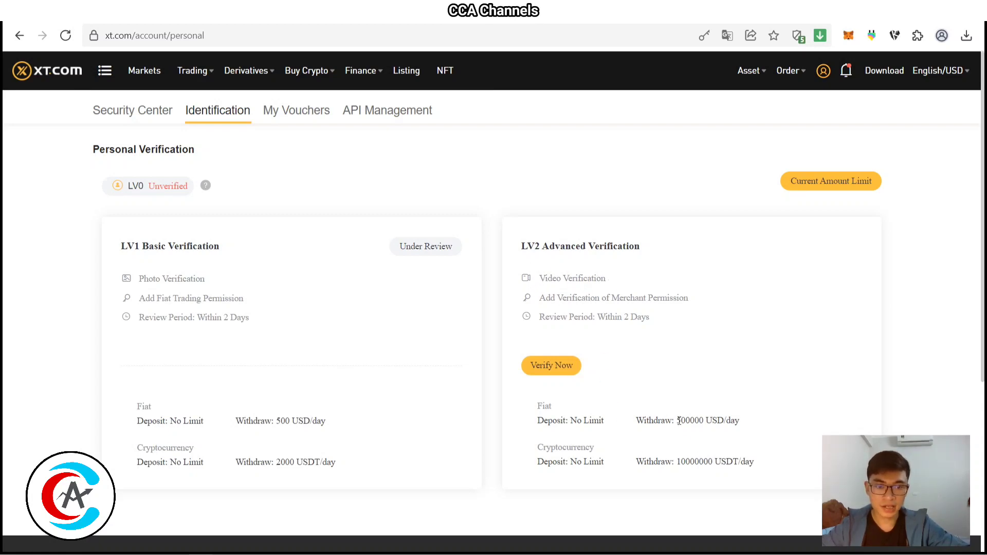
- Open the LV2 Advanced Verification, review its video recording instructions, and return to the personal verification overview
{"action": "left_click", "coordinate": [546, 366]}
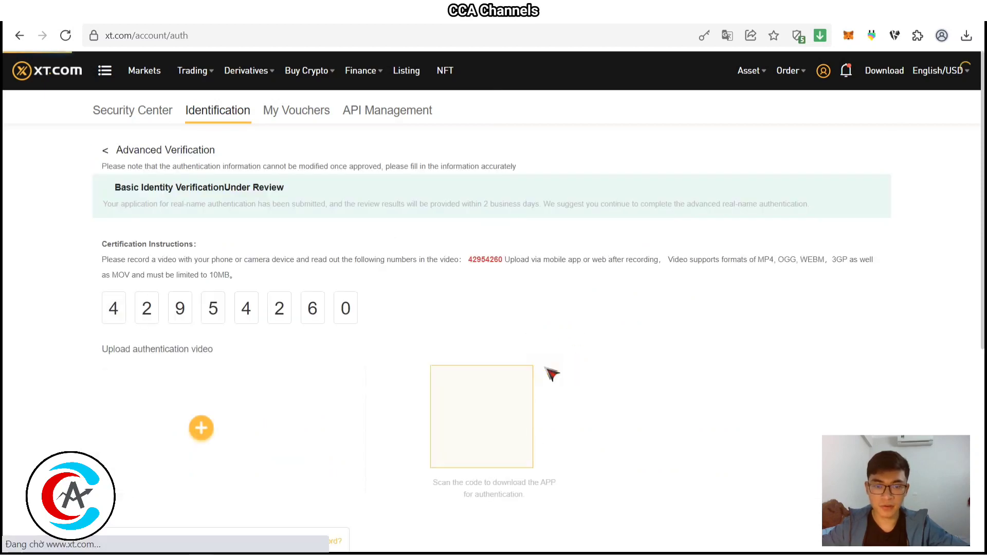
{"action": "scroll", "coordinate": [390, 391], "scroll_direction": "down", "scroll_amount": 2}
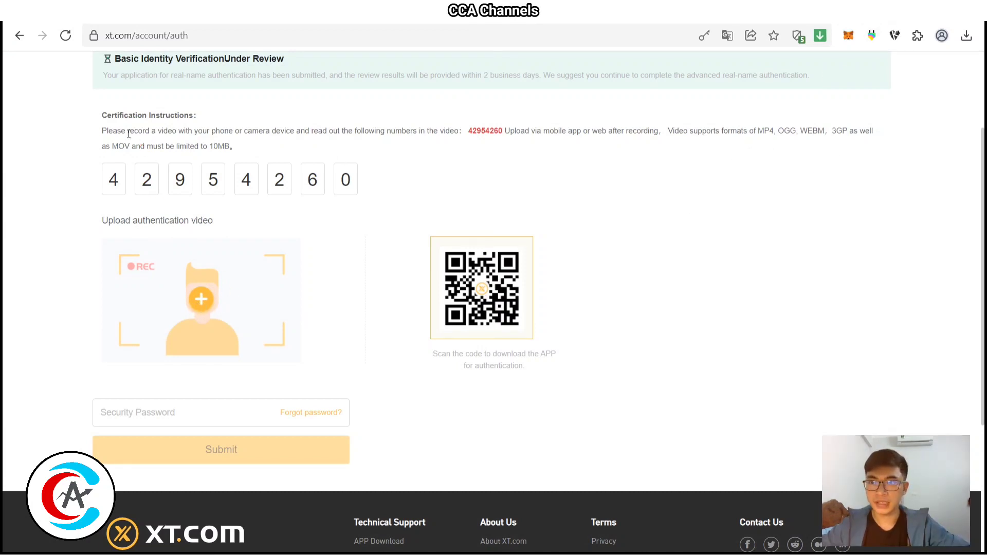
{"action": "left_click_drag", "start_coordinate": [128, 134], "coordinate": [529, 135]}
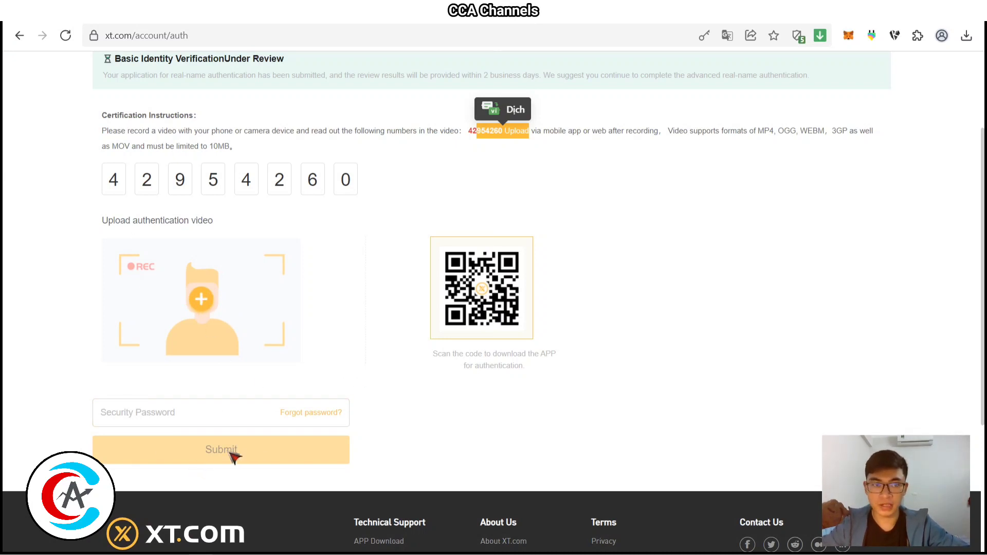
{"action": "scroll", "coordinate": [577, 289], "scroll_direction": "up", "scroll_amount": 3}
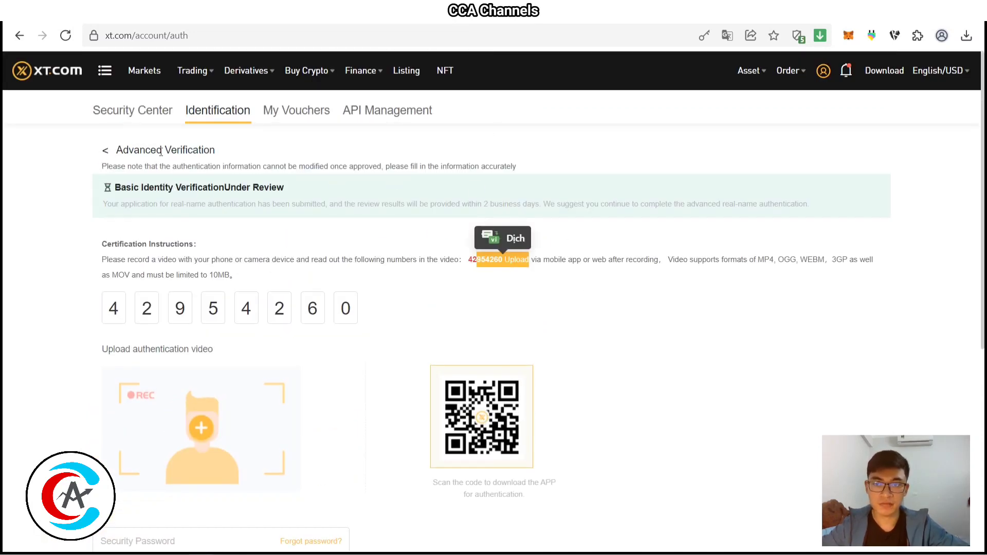
{"action": "left_click", "coordinate": [107, 152]}
{"action": "scroll", "coordinate": [337, 280], "scroll_direction": "down", "scroll_amount": 5}
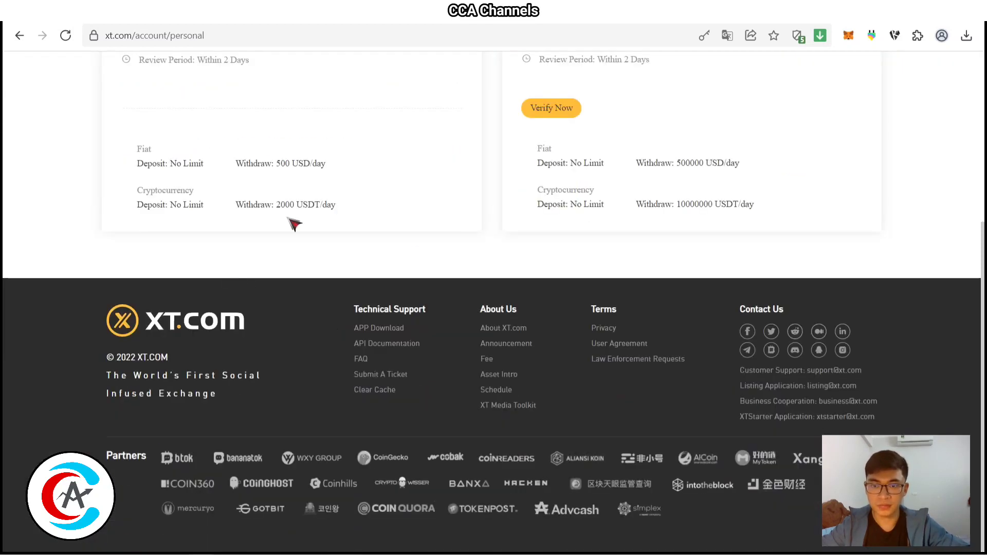
{"action": "scroll", "coordinate": [663, 247], "scroll_direction": "up", "scroll_amount": 5}
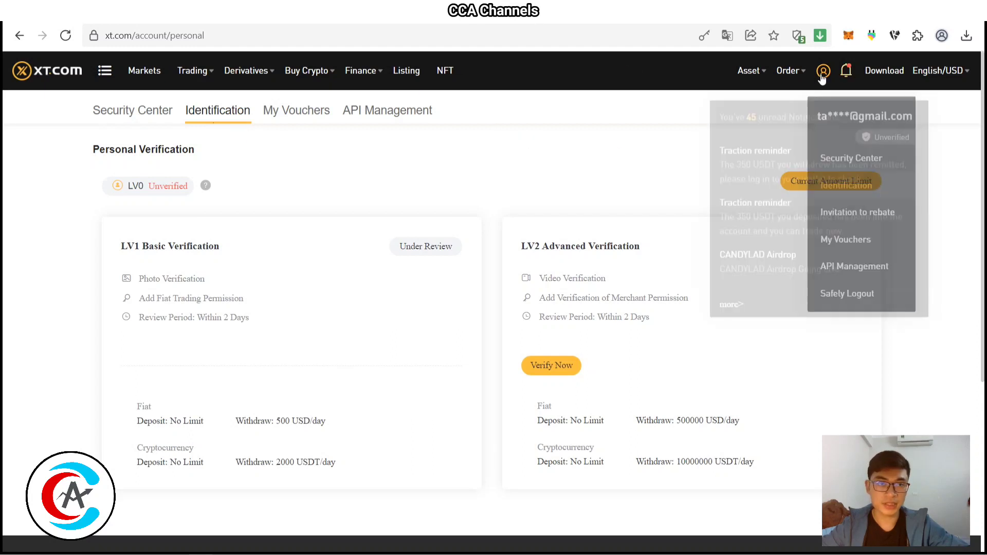
- Open the asset wallet overview and decline activating an additional verification method for now
{"action": "mouse_move", "coordinate": [804, 74]}
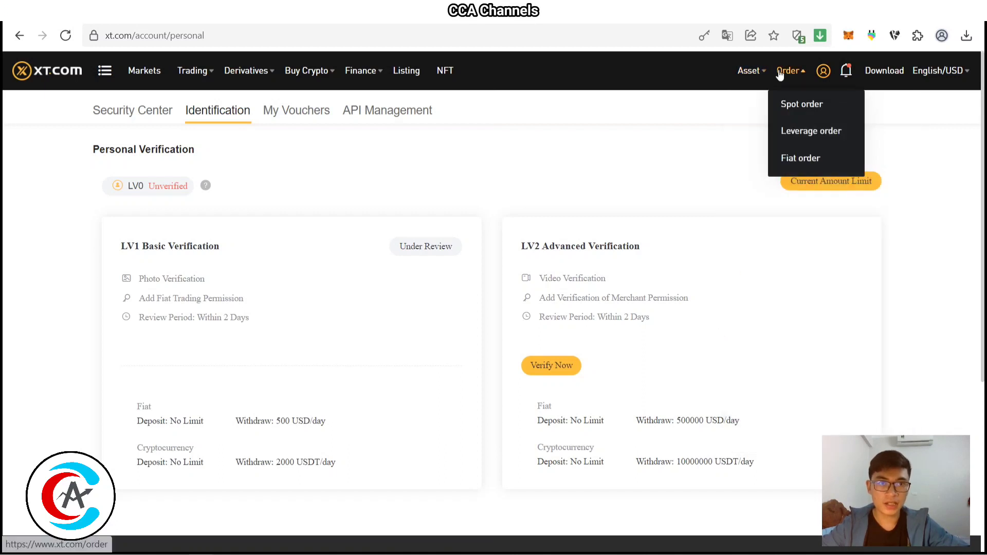
{"action": "mouse_move", "coordinate": [748, 76]}
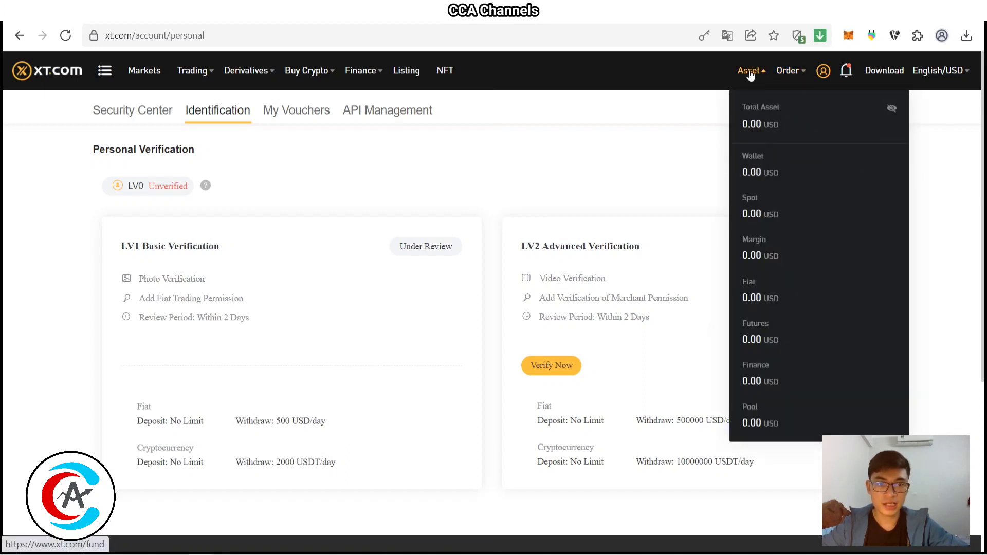
{"action": "left_click", "coordinate": [750, 74]}
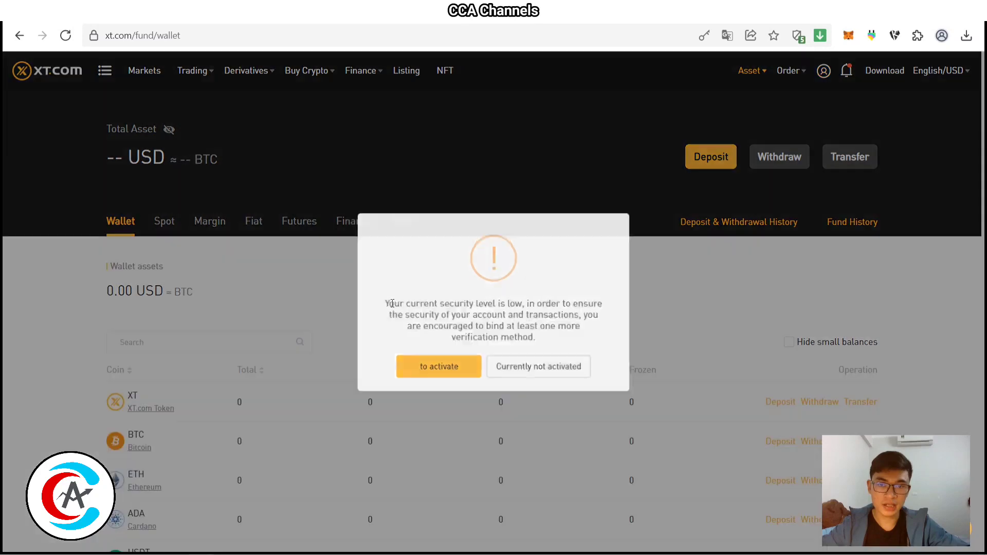
{"action": "left_click", "coordinate": [540, 370]}
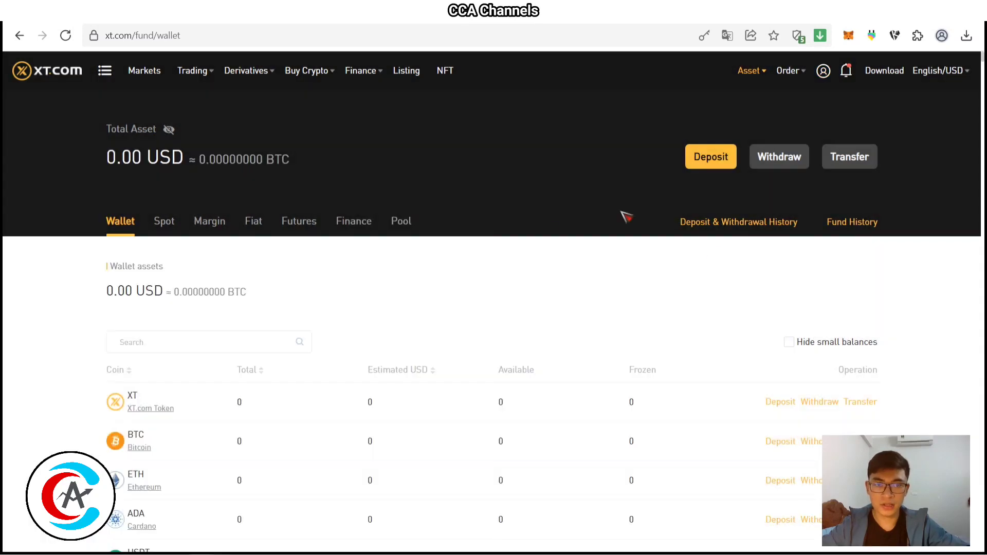
- Examine the wallet's total assets and its coin list with the deposit, withdraw and transfer options
{"action": "scroll", "coordinate": [634, 279], "scroll_direction": "down", "scroll_amount": 4}
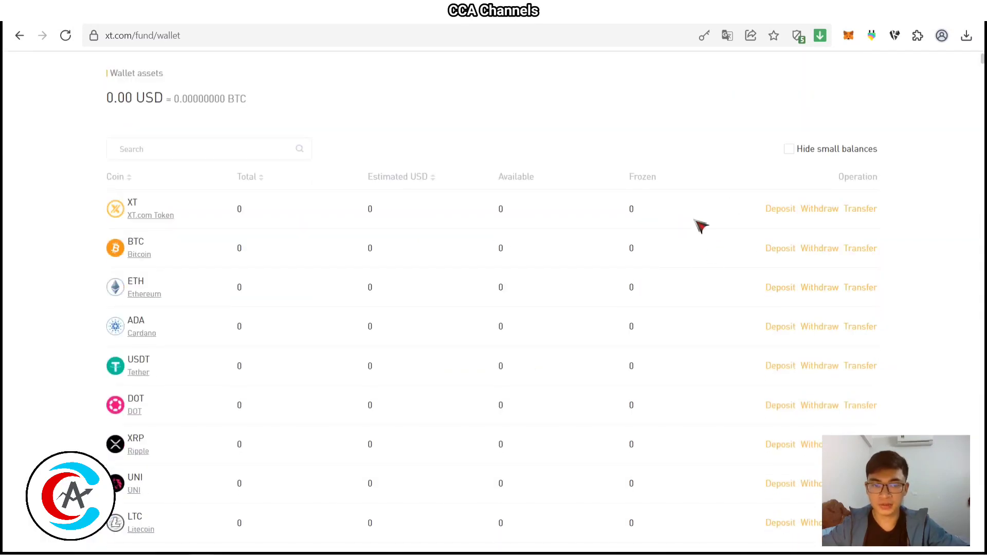
{"action": "scroll", "coordinate": [709, 236], "scroll_direction": "up", "scroll_amount": 3}
{"action": "scroll", "coordinate": [717, 244], "scroll_direction": "up", "scroll_amount": 1}
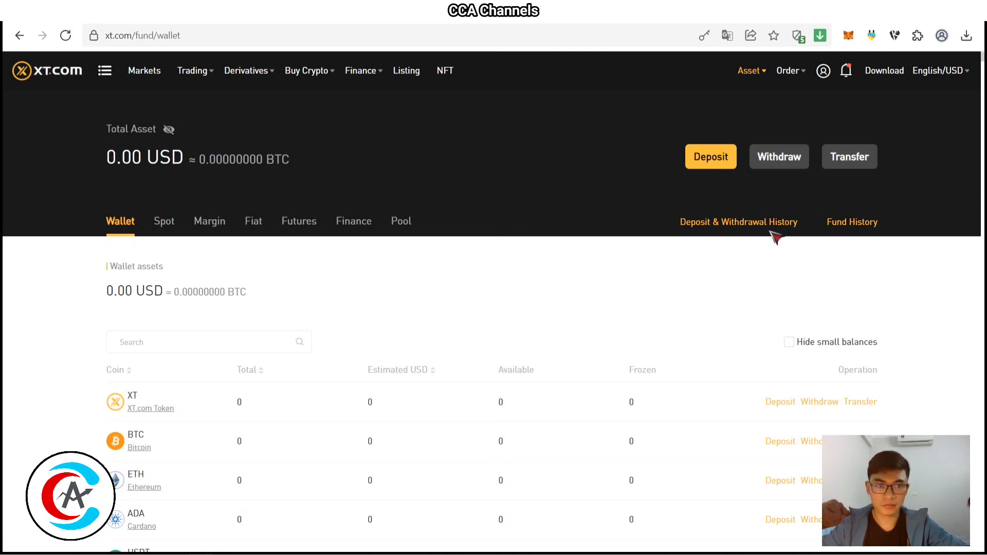
{"action": "scroll", "coordinate": [571, 293], "scroll_direction": "down", "scroll_amount": 3}
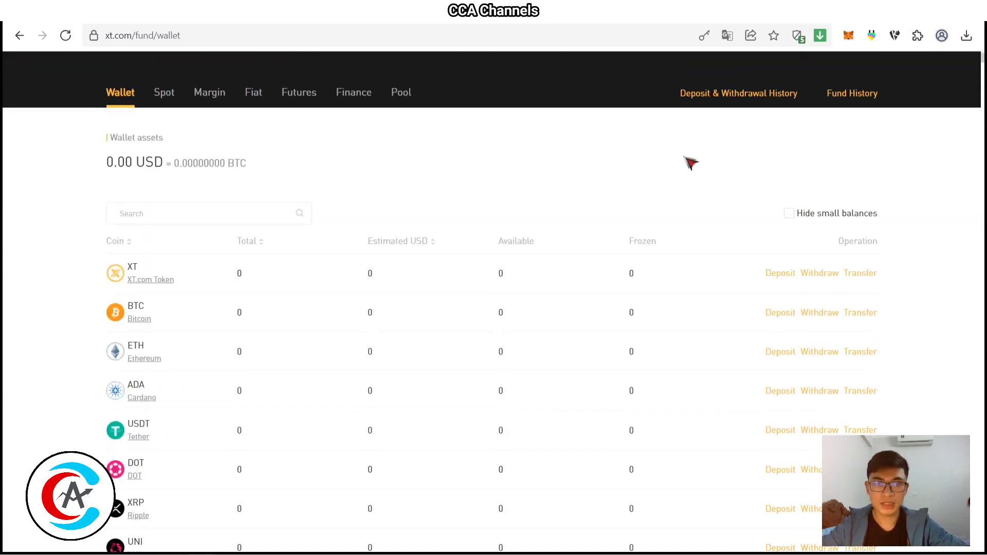
{"action": "scroll", "coordinate": [553, 298], "scroll_direction": "up", "scroll_amount": 3}
{"action": "scroll", "coordinate": [548, 306], "scroll_direction": "down", "scroll_amount": 8}
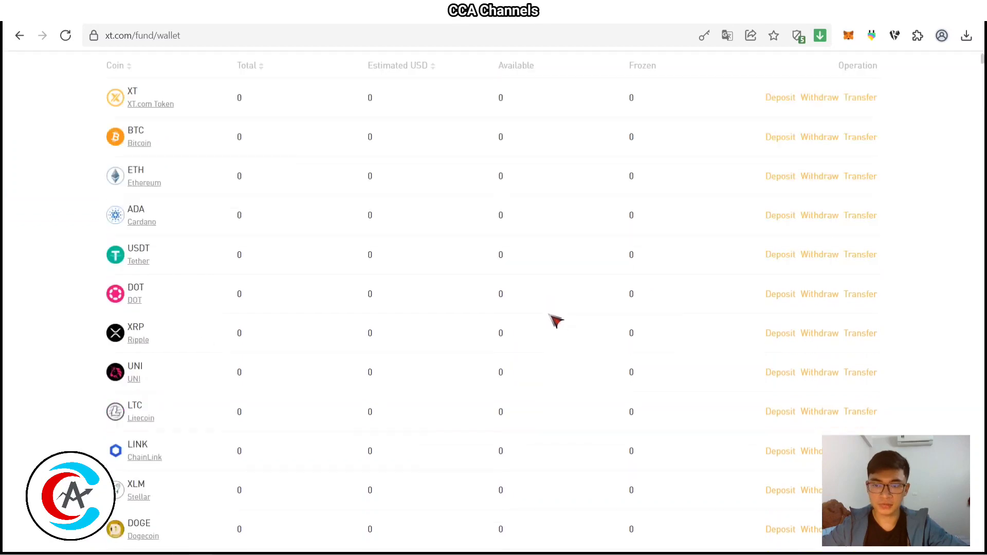
{"action": "scroll", "coordinate": [533, 302], "scroll_direction": "up", "scroll_amount": 5}
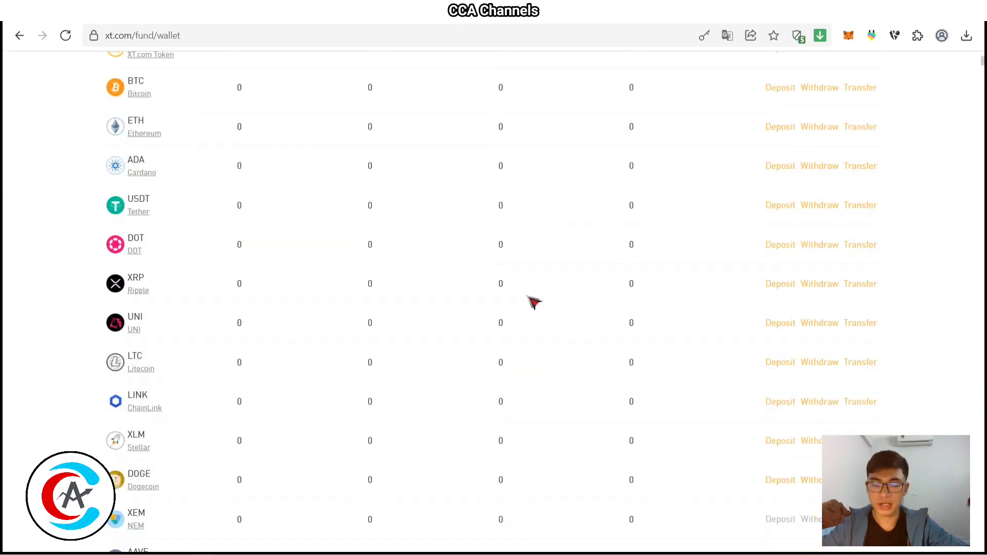
{"action": "scroll", "coordinate": [741, 392], "scroll_direction": "up", "scroll_amount": 3}
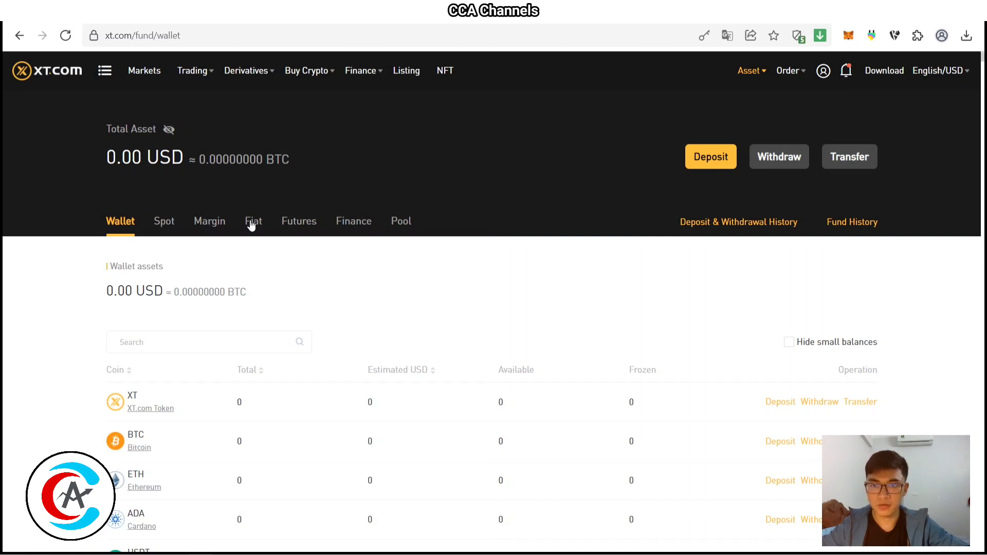
- View the savings assets in the Finance account and the assets in the Pool account
{"action": "left_click", "coordinate": [347, 222]}
{"action": "scroll", "coordinate": [360, 282], "scroll_direction": "down", "scroll_amount": 3}
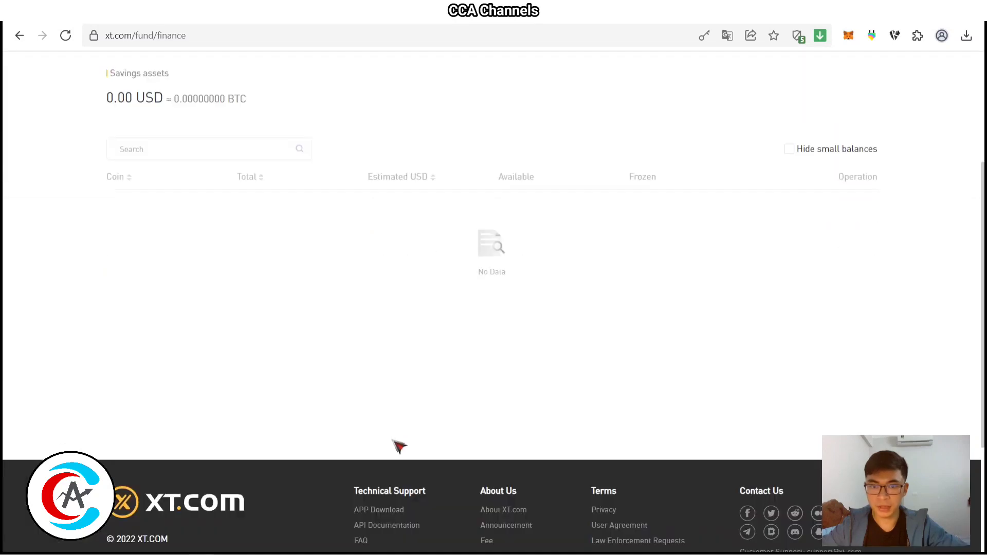
{"action": "scroll", "coordinate": [399, 446], "scroll_direction": "up", "scroll_amount": 3}
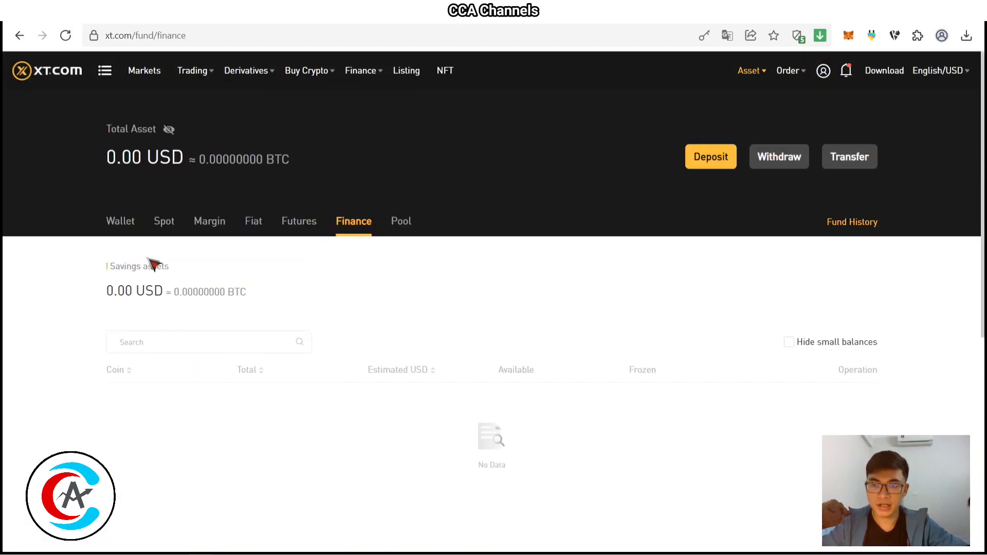
{"action": "left_click", "coordinate": [405, 223]}
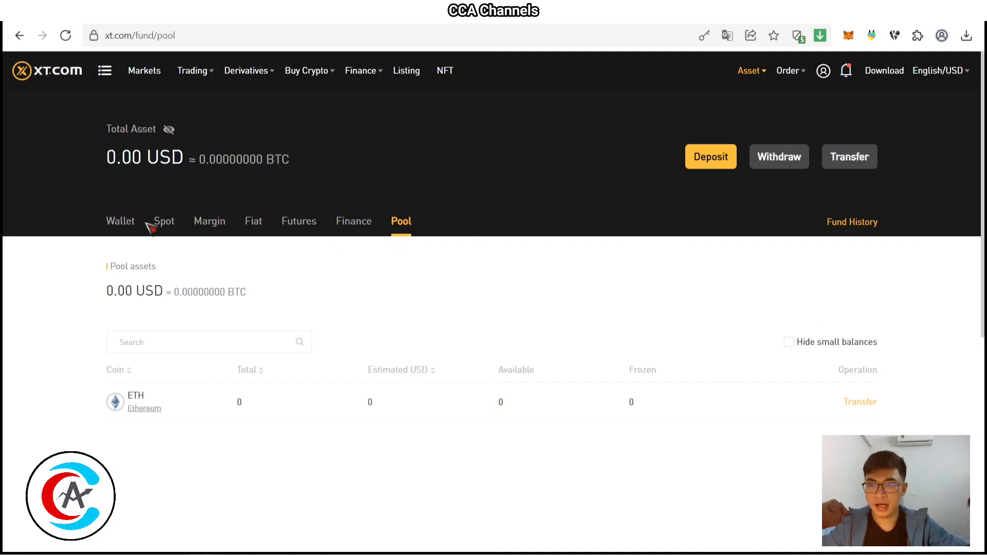
- Return to the Wallet assets and look through the coin list for USDT
{"action": "left_click", "coordinate": [125, 220]}
{"action": "scroll", "coordinate": [513, 319], "scroll_direction": "down", "scroll_amount": 3}
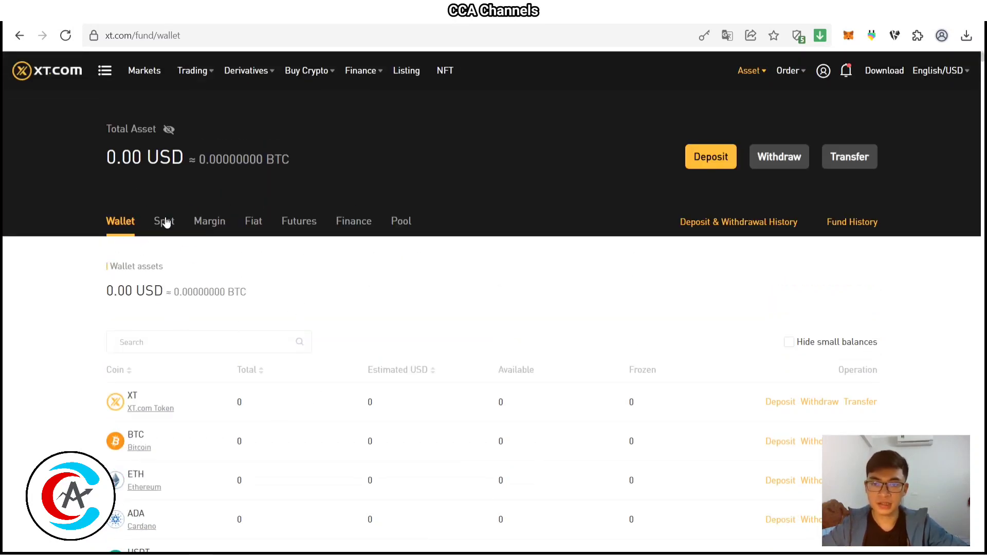
{"action": "scroll", "coordinate": [198, 200], "scroll_direction": "down", "scroll_amount": 6}
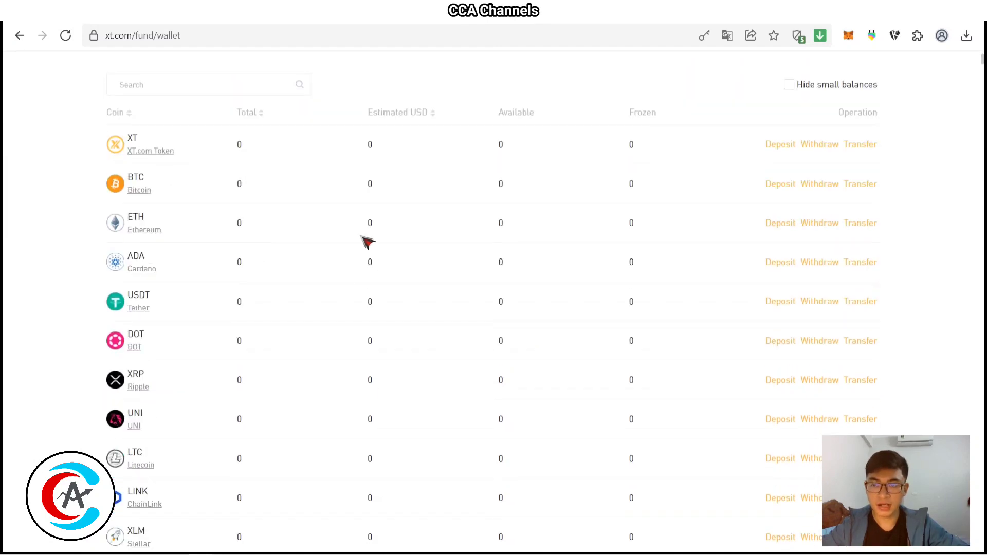
{"action": "scroll", "coordinate": [366, 238], "scroll_direction": "up", "scroll_amount": 5}
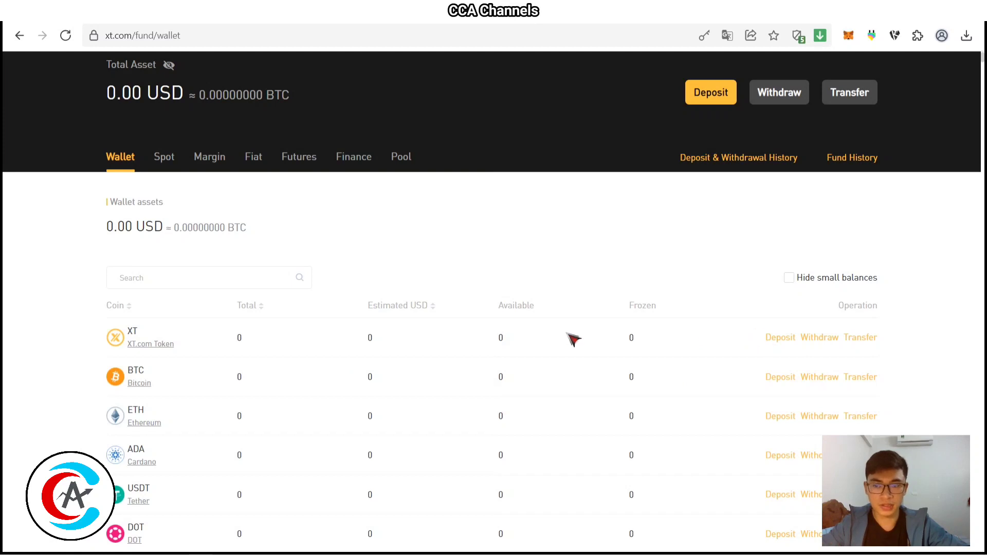
{"action": "scroll", "coordinate": [404, 530], "scroll_direction": "down", "scroll_amount": 2}
{"action": "scroll", "coordinate": [403, 529], "scroll_direction": "down", "scroll_amount": 2}
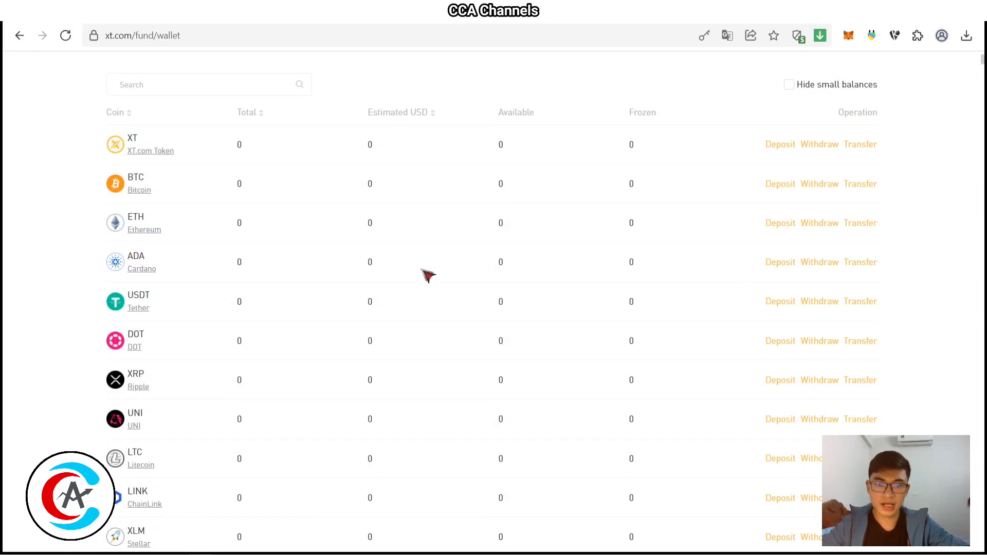
{"action": "scroll", "coordinate": [555, 357], "scroll_direction": "up", "scroll_amount": 5}
{"action": "scroll", "coordinate": [551, 353], "scroll_direction": "up", "scroll_amount": 2}
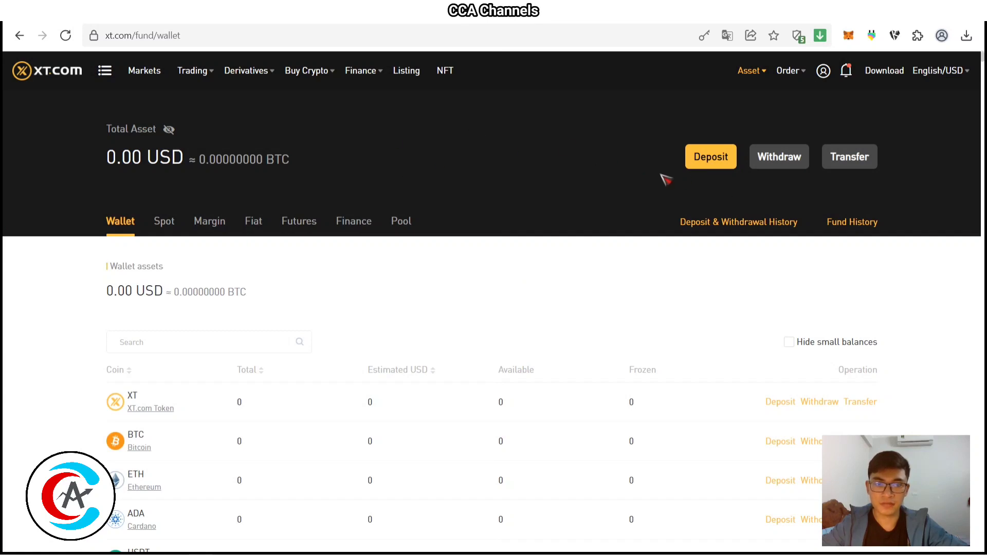
{"action": "scroll", "coordinate": [705, 195], "scroll_direction": "down", "scroll_amount": 7}
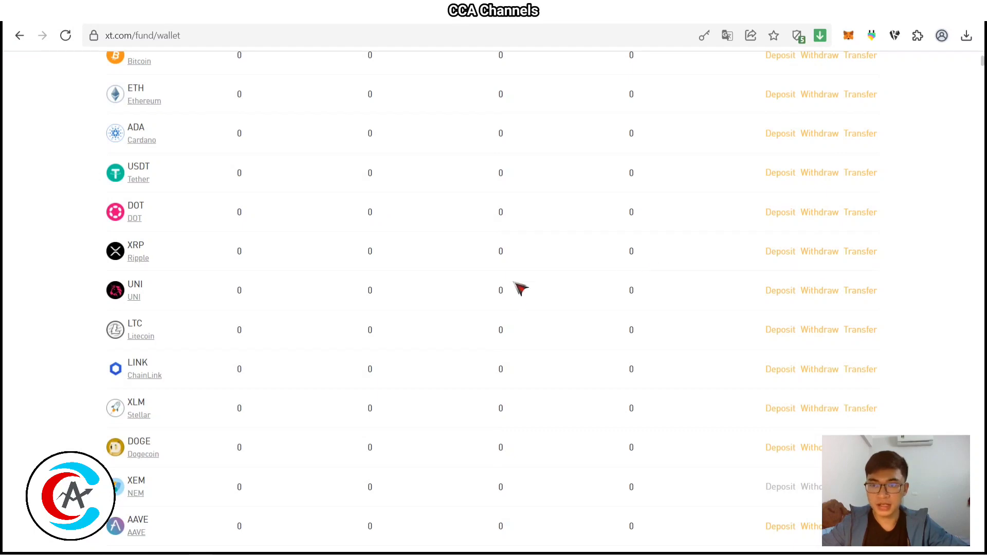
{"action": "scroll", "coordinate": [522, 287], "scroll_direction": "up", "scroll_amount": 2}
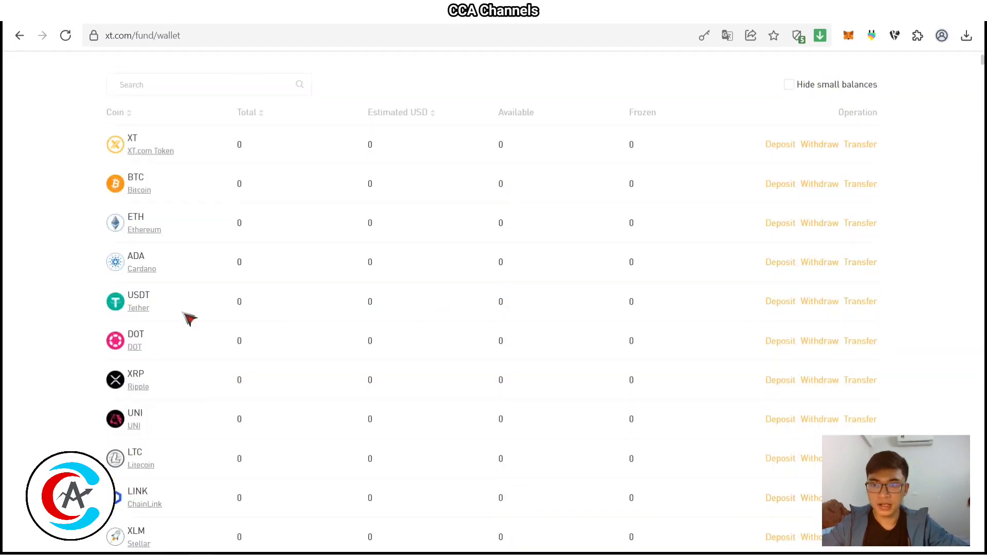
- Open the USDT deposit, choose the USDT-TRC20 network, and review the deposit address and instructions
{"action": "left_click", "coordinate": [781, 304]}
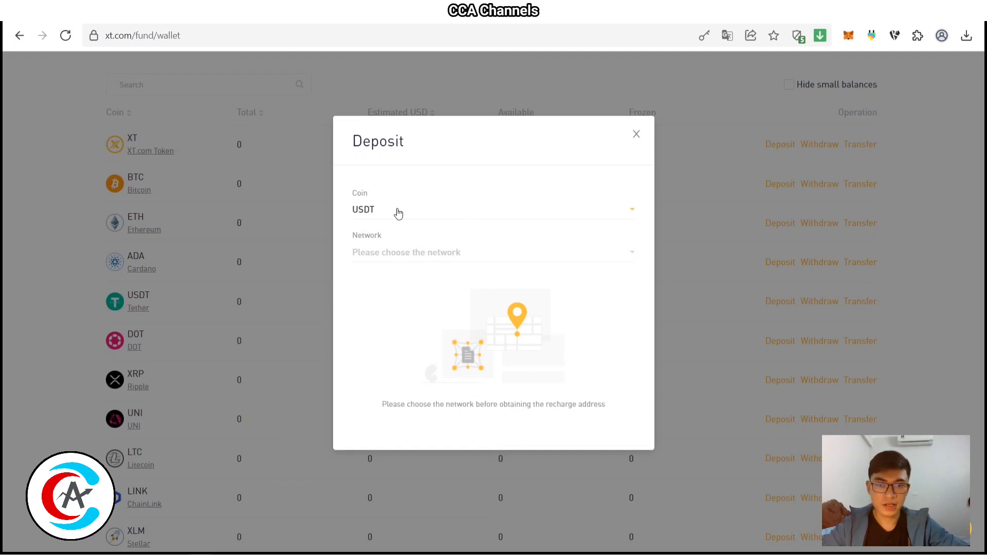
{"action": "left_click", "coordinate": [400, 256]}
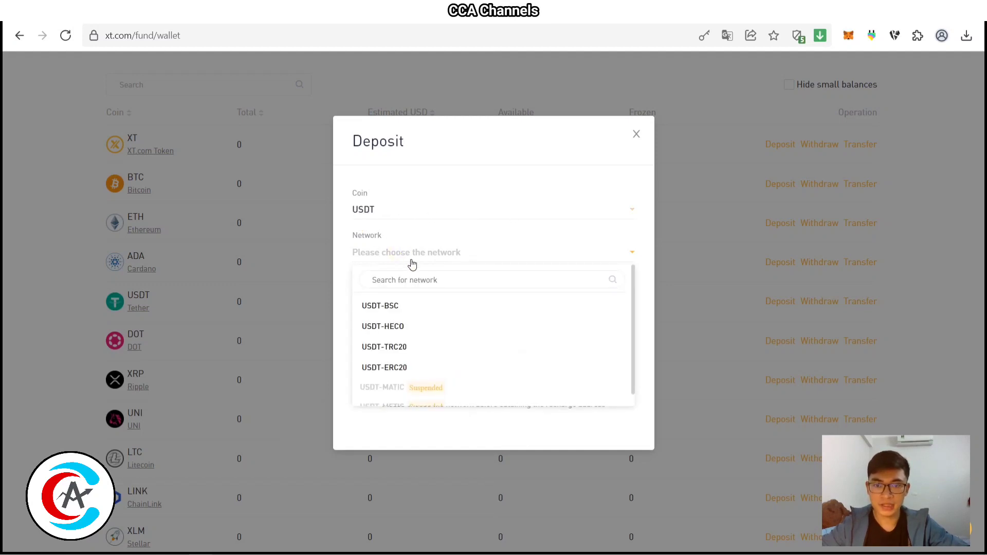
{"action": "scroll", "coordinate": [437, 354], "scroll_direction": "down", "scroll_amount": 1}
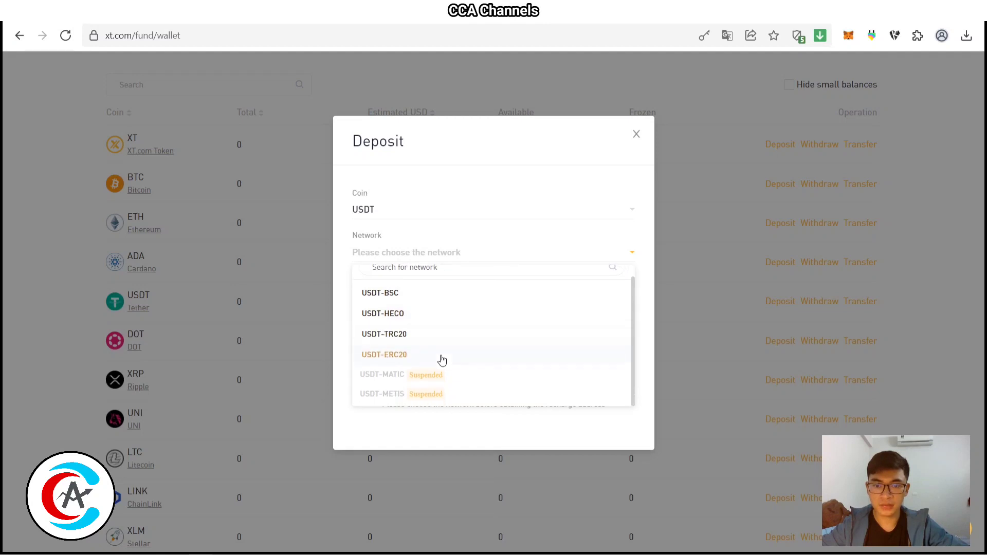
{"action": "scroll", "coordinate": [452, 350], "scroll_direction": "up", "scroll_amount": 1}
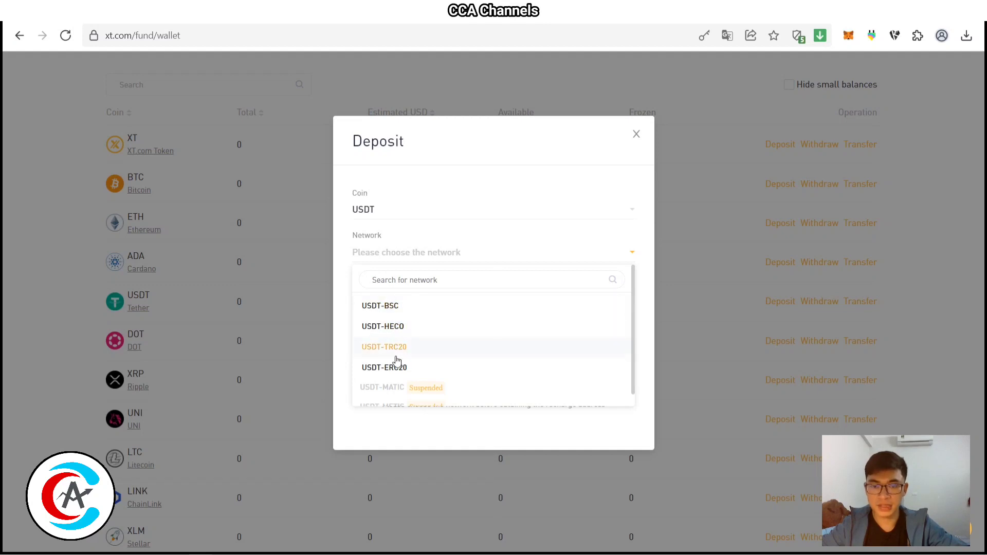
{"action": "left_click", "coordinate": [424, 354]}
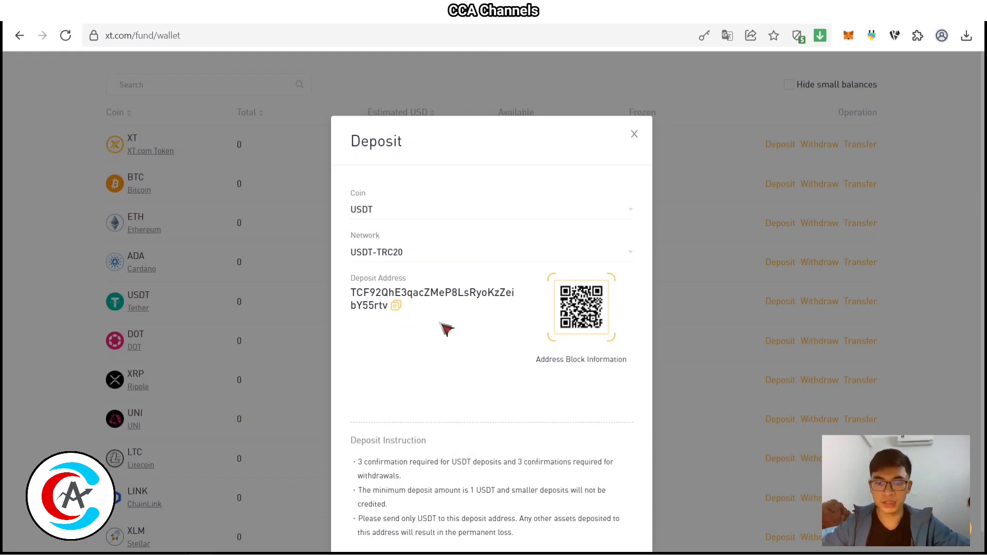
{"action": "scroll", "coordinate": [452, 359], "scroll_direction": "down", "scroll_amount": 1}
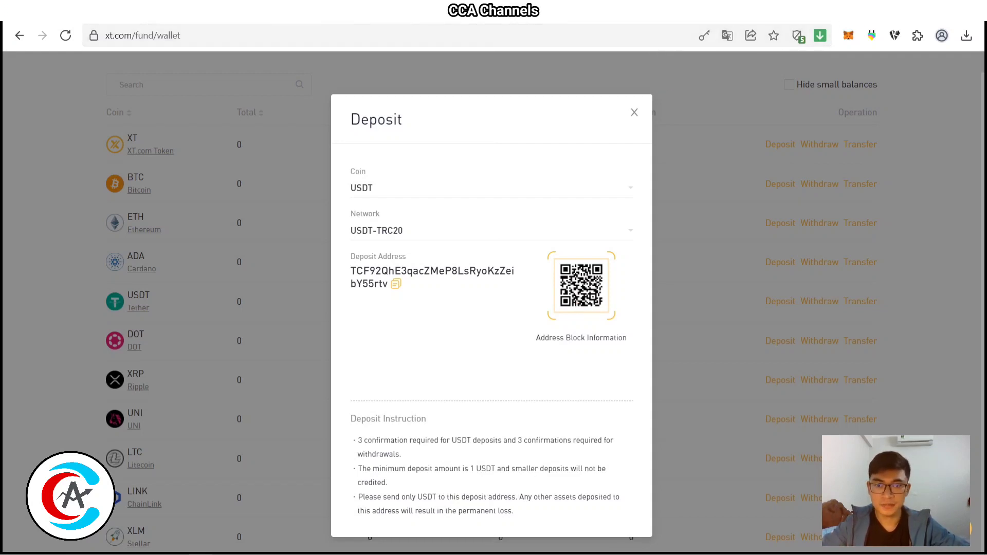
- Switch to the Binance mobile app and start a crypto-network withdrawal of the Spot wallet's USDT to the XT.com deposit address
{"action": "key", "text": "alt+Tab"}
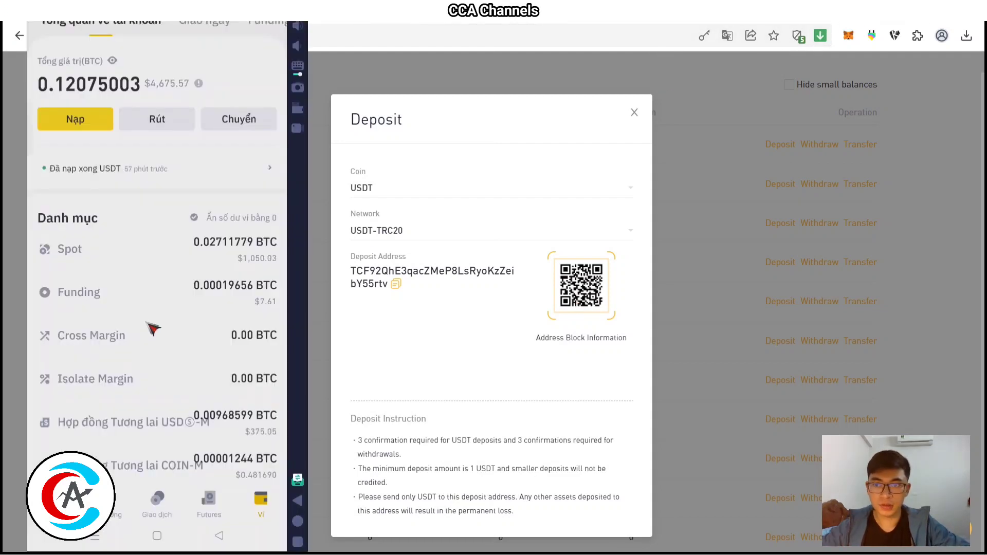
{"action": "left_click", "coordinate": [98, 252]}
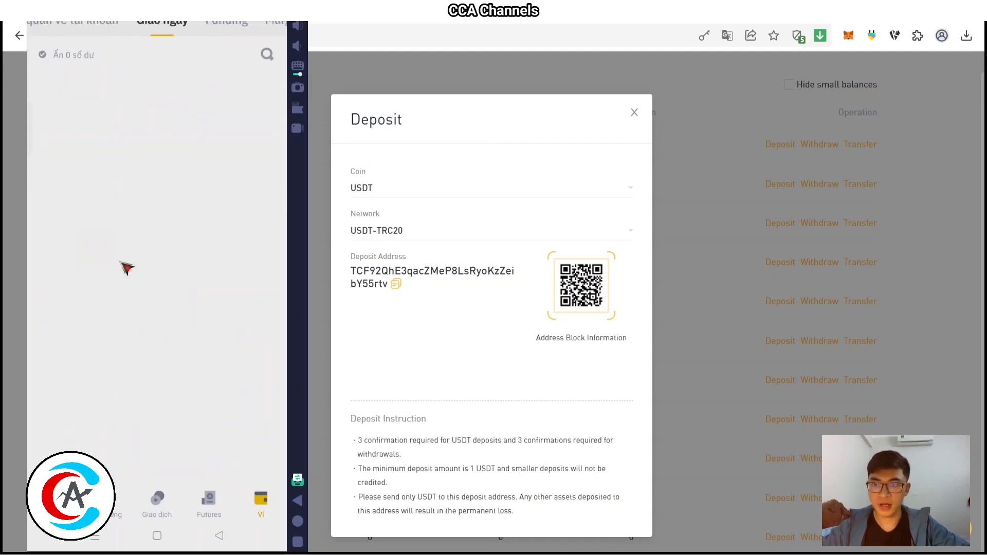
{"action": "left_click", "coordinate": [128, 135]}
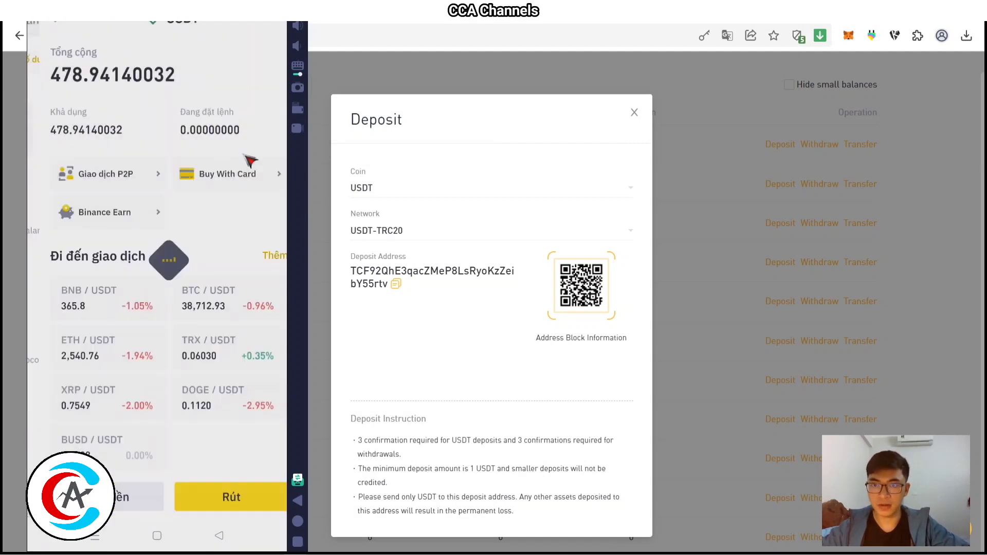
{"action": "left_click", "coordinate": [216, 497]}
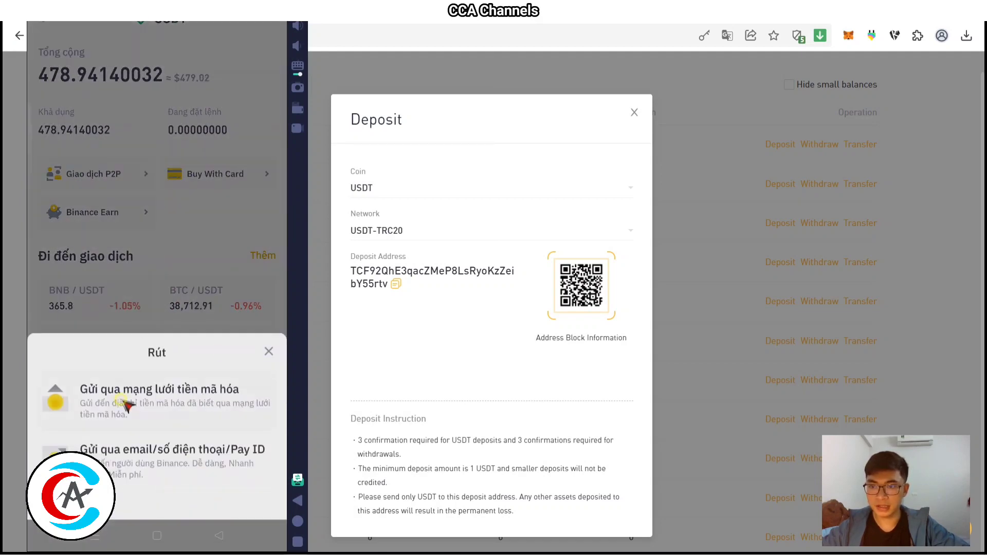
{"action": "left_click", "coordinate": [123, 404]}
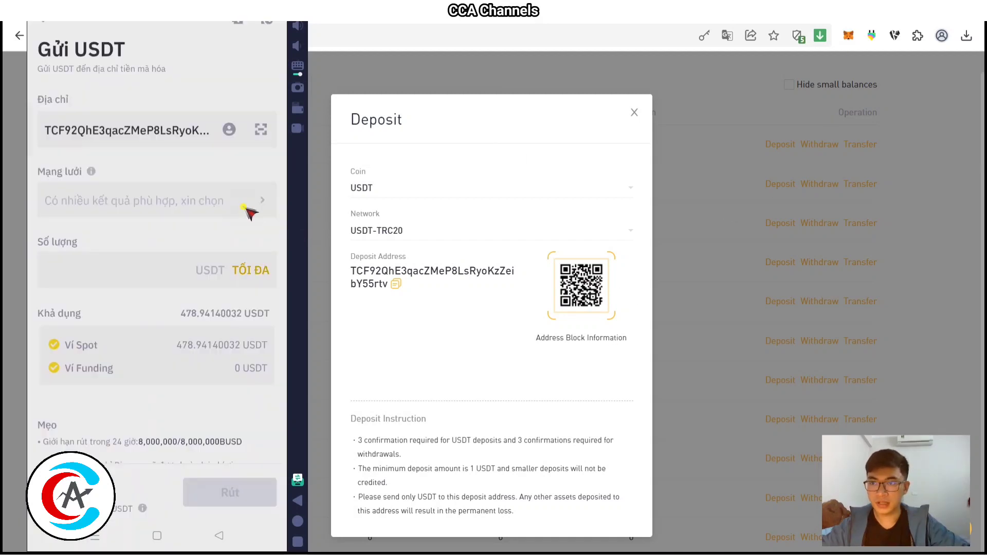
- Set the USDT withdrawal network to Tron (TRC20) and the amount to 10 USDT
{"action": "left_click", "coordinate": [251, 210]}
{"action": "scroll", "coordinate": [165, 410], "scroll_direction": "down", "scroll_amount": 3}
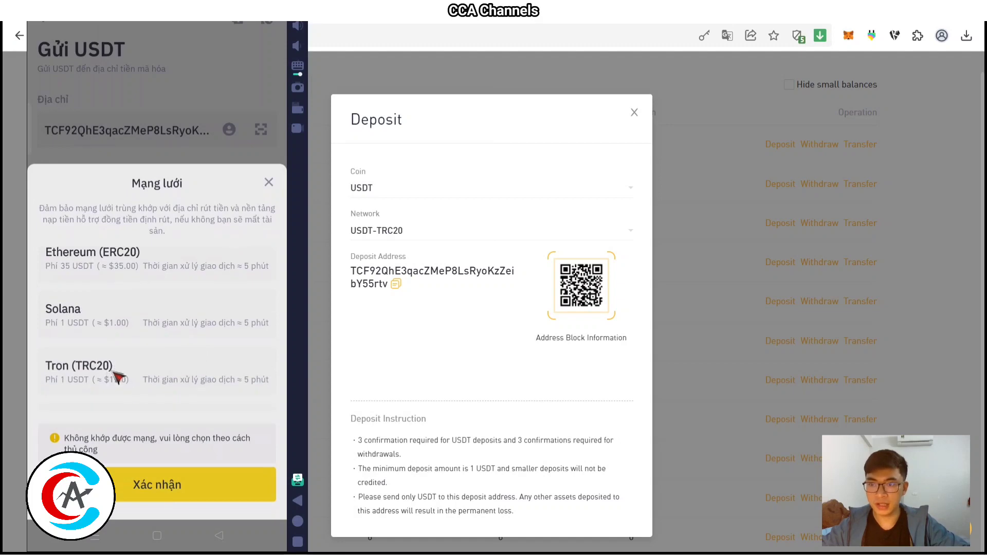
{"action": "left_click", "coordinate": [118, 377]}
{"action": "left_click", "coordinate": [135, 484]}
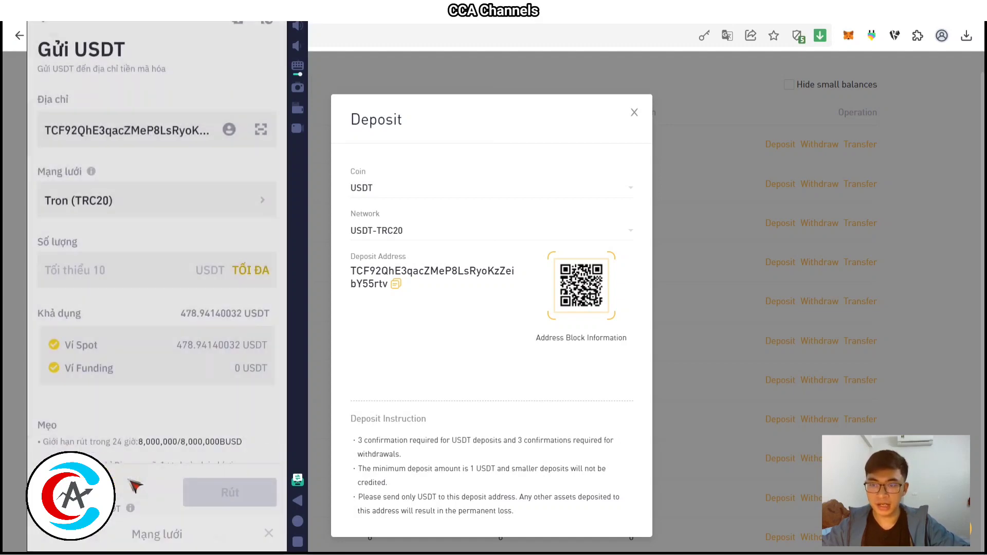
{"action": "left_click", "coordinate": [89, 278]}
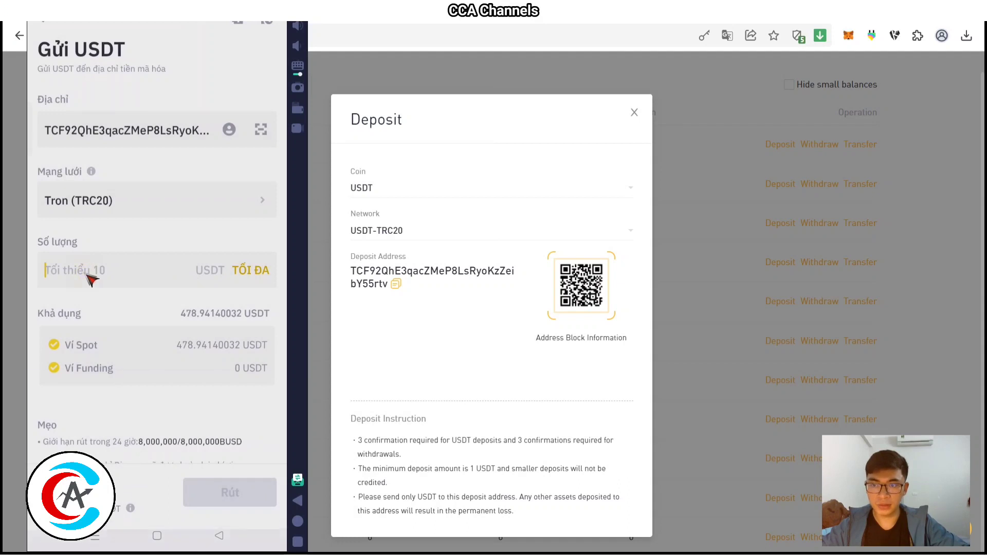
{"action": "type", "text": "10"}
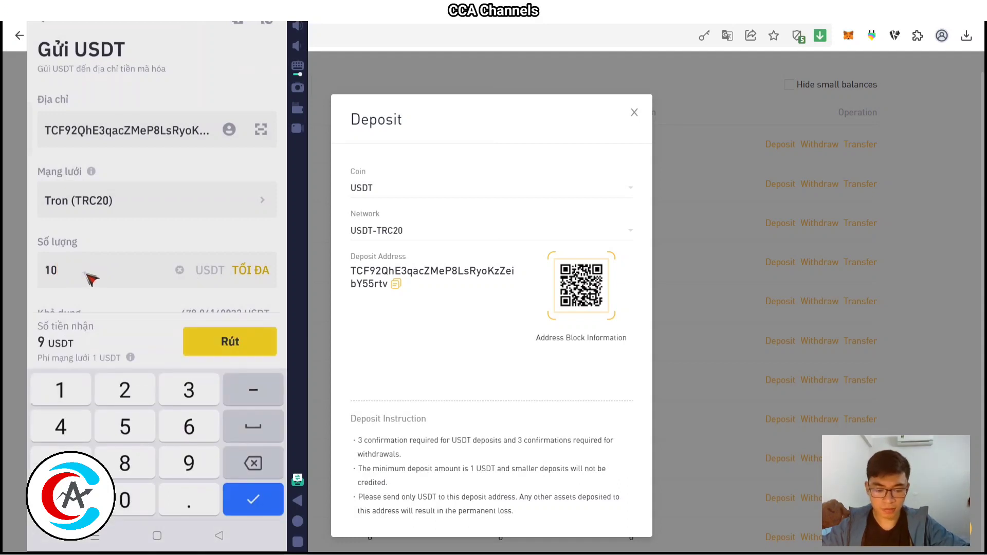
- Submit the 10 USDT withdrawal, confirm the order and risk warning, request the email verification code, and review the submitted request
{"action": "left_click", "coordinate": [238, 329]}
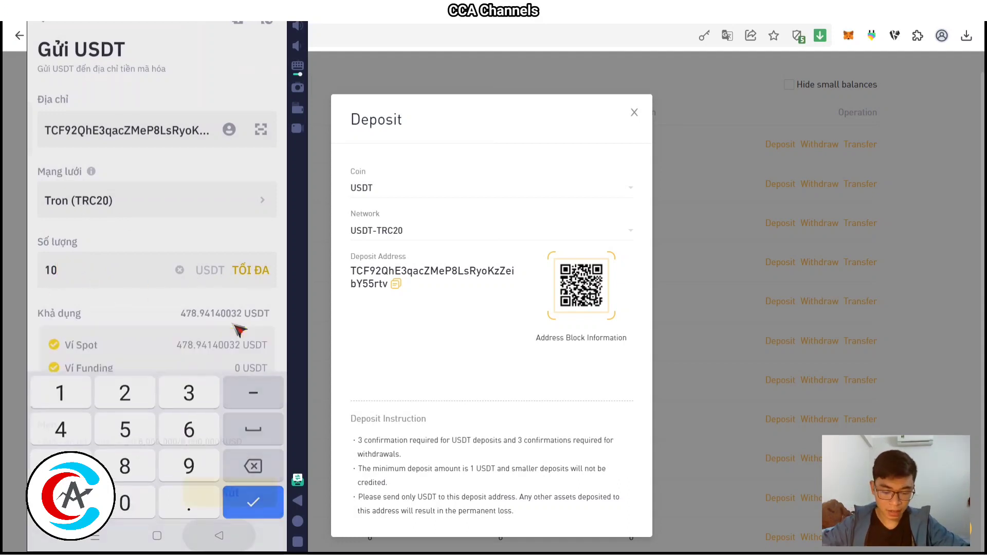
{"action": "scroll", "coordinate": [249, 254], "scroll_direction": "down", "scroll_amount": 2}
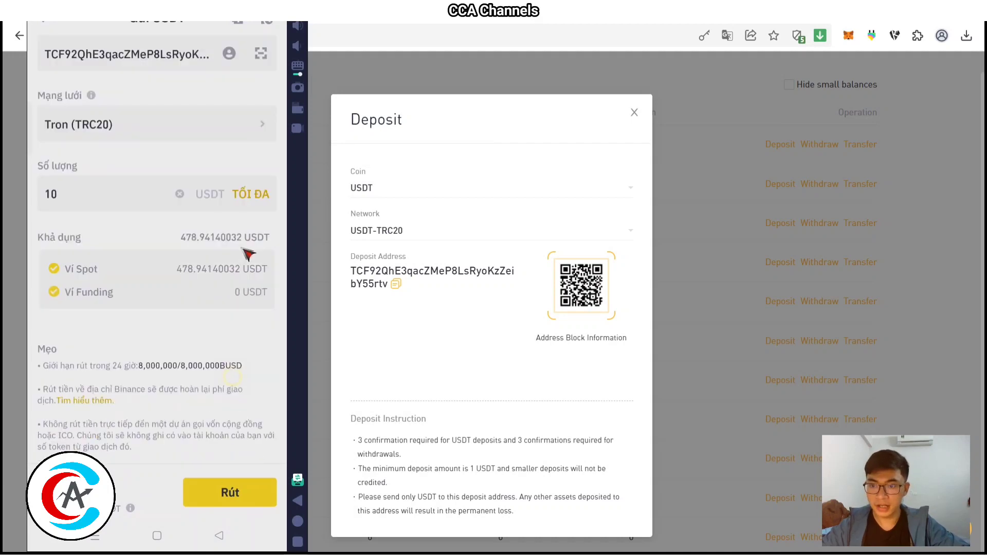
{"action": "left_click", "coordinate": [216, 501]}
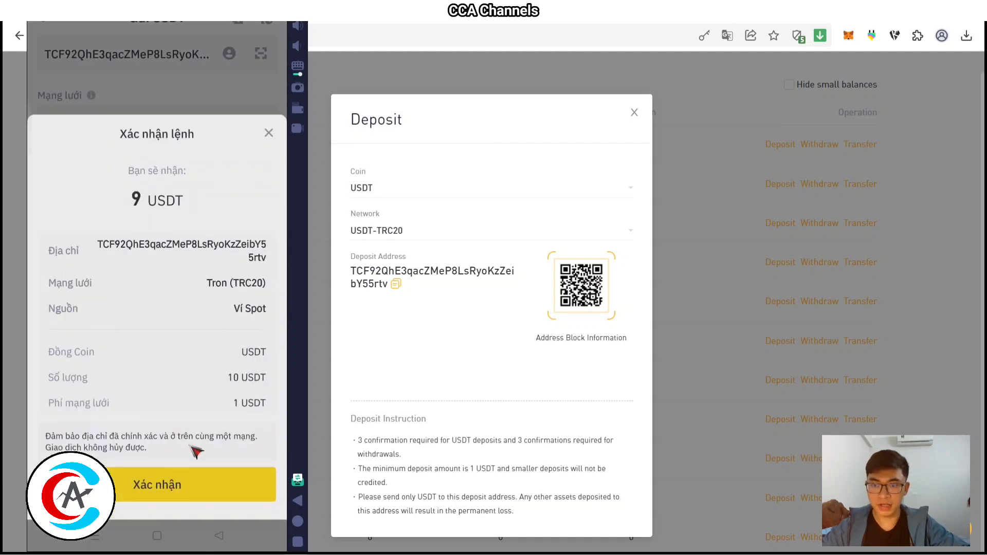
{"action": "left_click", "coordinate": [145, 485]}
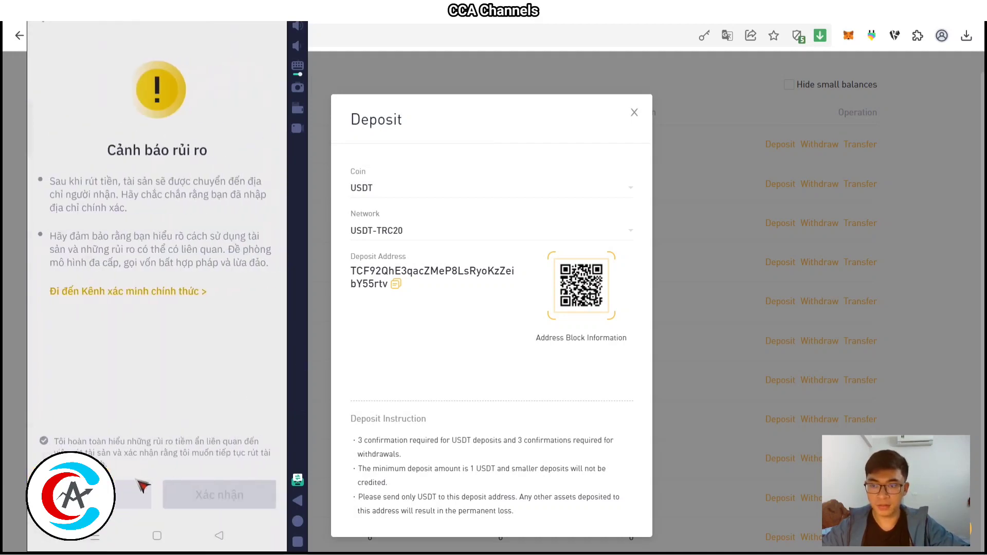
{"action": "left_click", "coordinate": [43, 443]}
{"action": "left_click", "coordinate": [195, 497]}
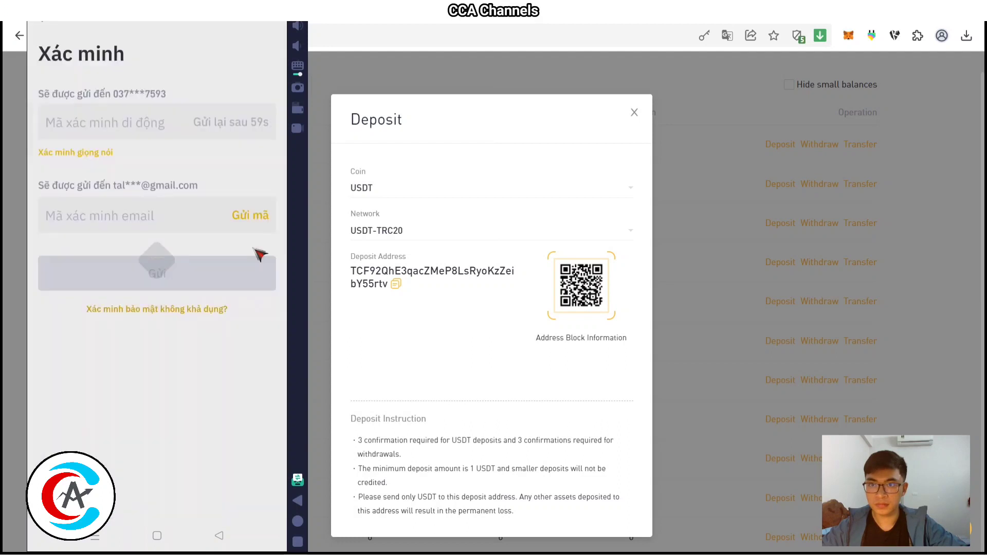
{"action": "left_click", "coordinate": [249, 215]}
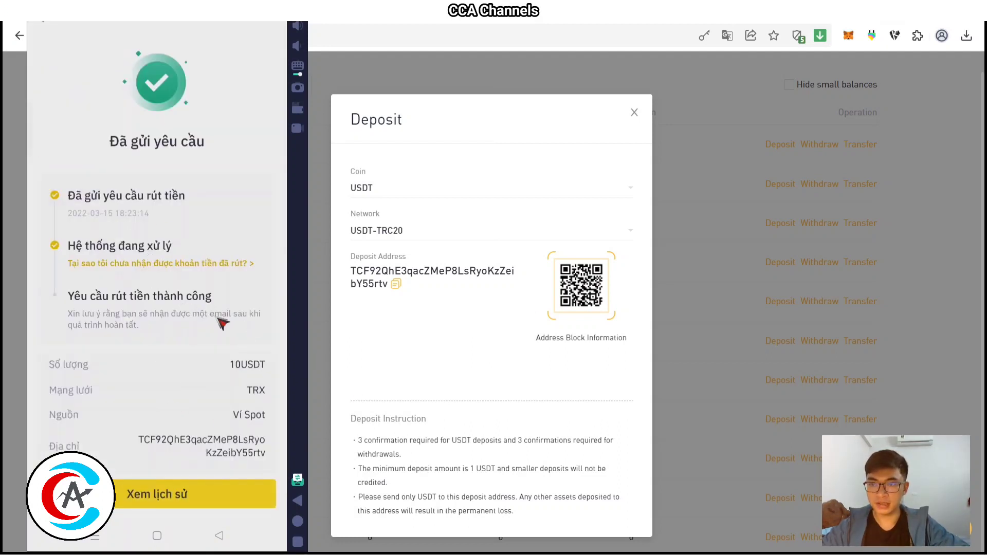
{"action": "left_click_drag", "start_coordinate": [253, 438], "coordinate": [249, 359]}
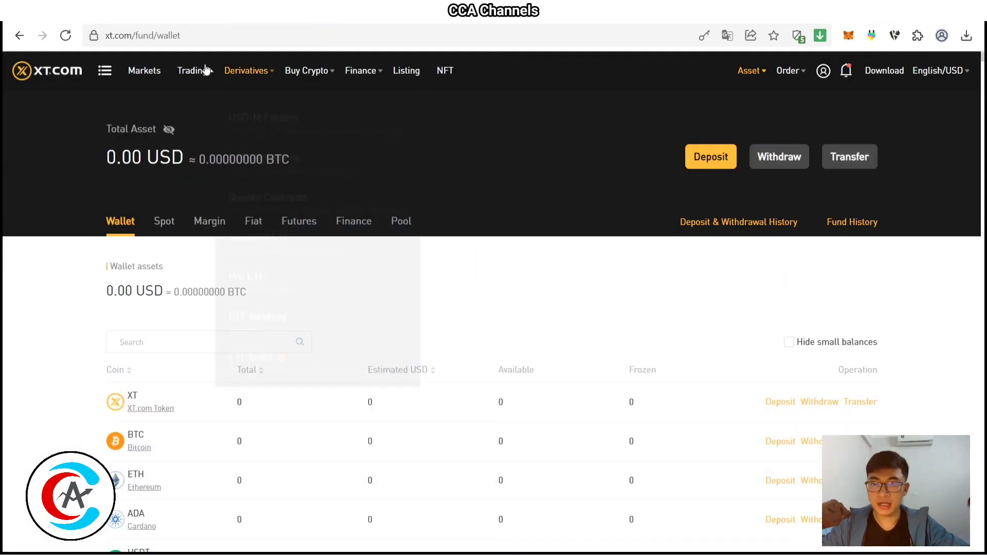
- Switch to XT.com in the browser, open Standard Spot trading and browse the USDT trading pairs
{"action": "mouse_move", "coordinate": [205, 78]}
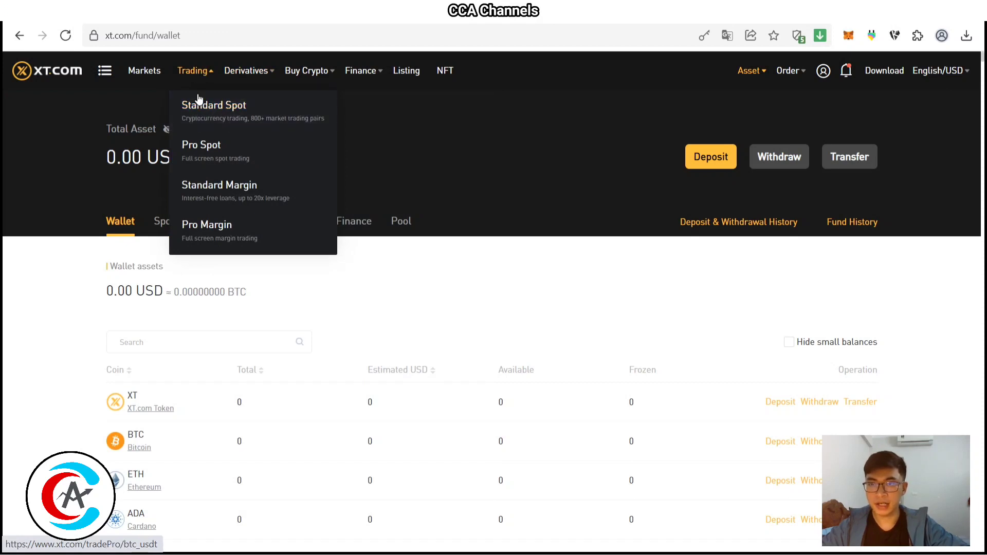
{"action": "left_click", "coordinate": [222, 124]}
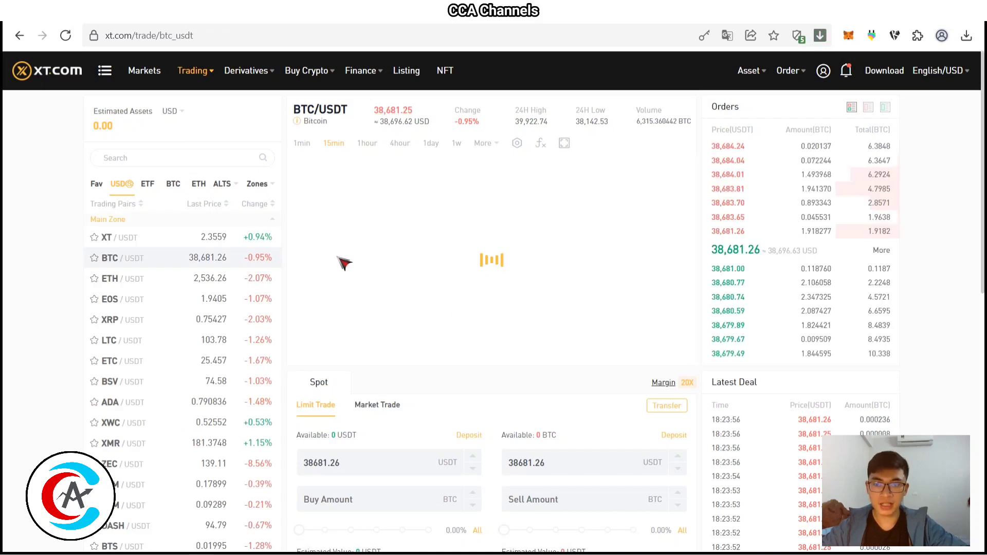
{"action": "scroll", "coordinate": [182, 319], "scroll_direction": "down", "scroll_amount": 5}
{"action": "scroll", "coordinate": [185, 327], "scroll_direction": "down", "scroll_amount": 10}
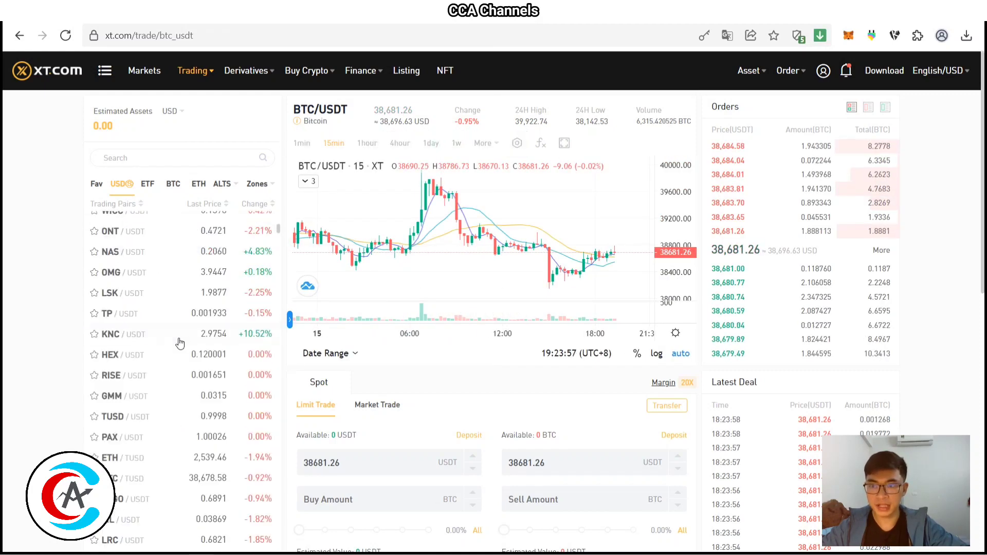
{"action": "scroll", "coordinate": [181, 360], "scroll_direction": "down", "scroll_amount": 3}
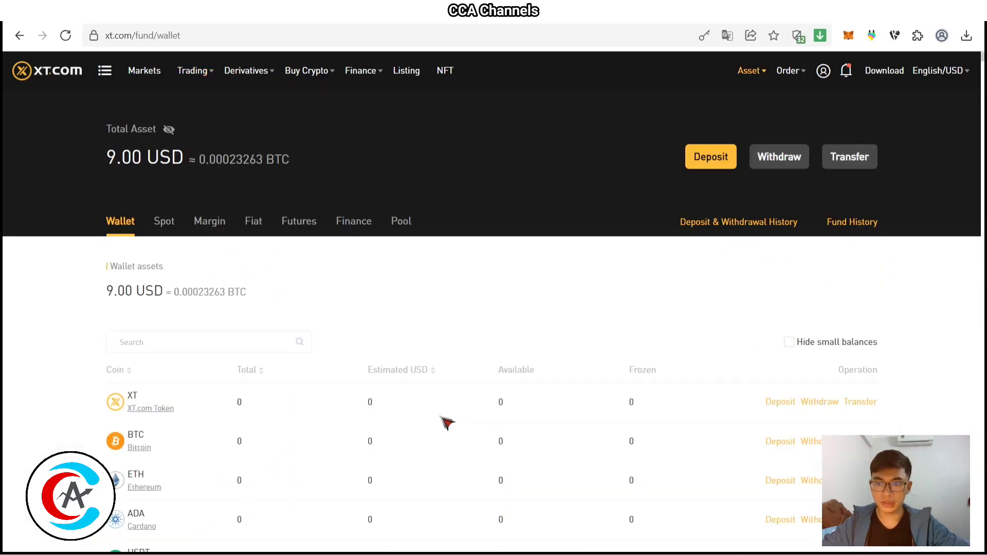
- Check the USDT balance in the Wallet assets and look through the coin list for coins with unavailable deposit or withdrawal
{"action": "scroll", "coordinate": [448, 422], "scroll_direction": "down", "scroll_amount": 2}
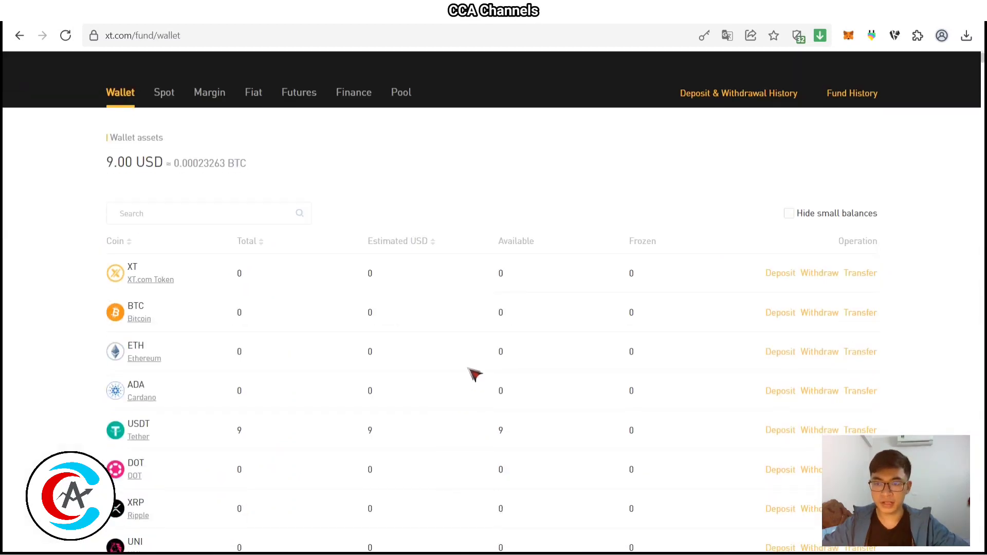
{"action": "scroll", "coordinate": [467, 379], "scroll_direction": "down", "scroll_amount": 3}
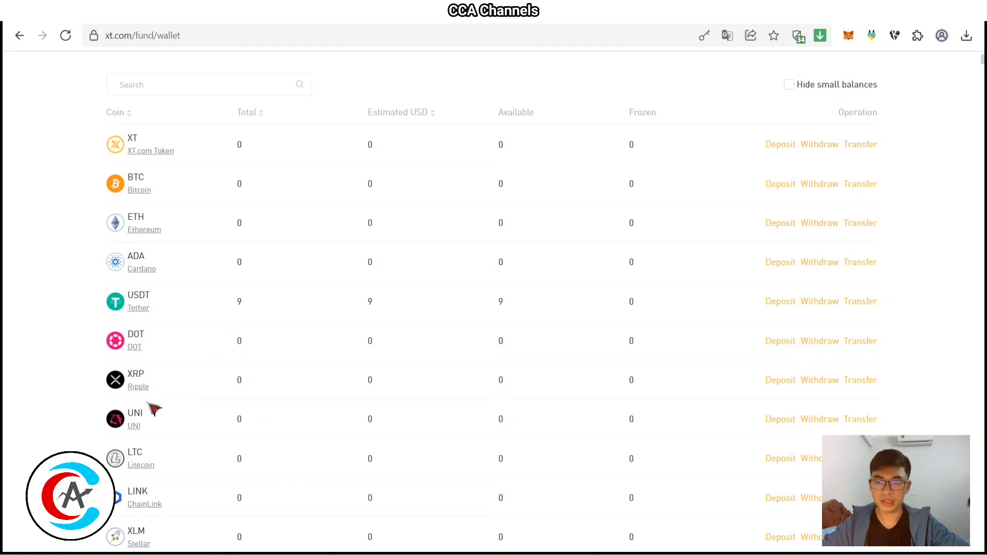
{"action": "scroll", "coordinate": [163, 420], "scroll_direction": "down", "scroll_amount": 1}
{"action": "scroll", "coordinate": [162, 420], "scroll_direction": "down", "scroll_amount": 4}
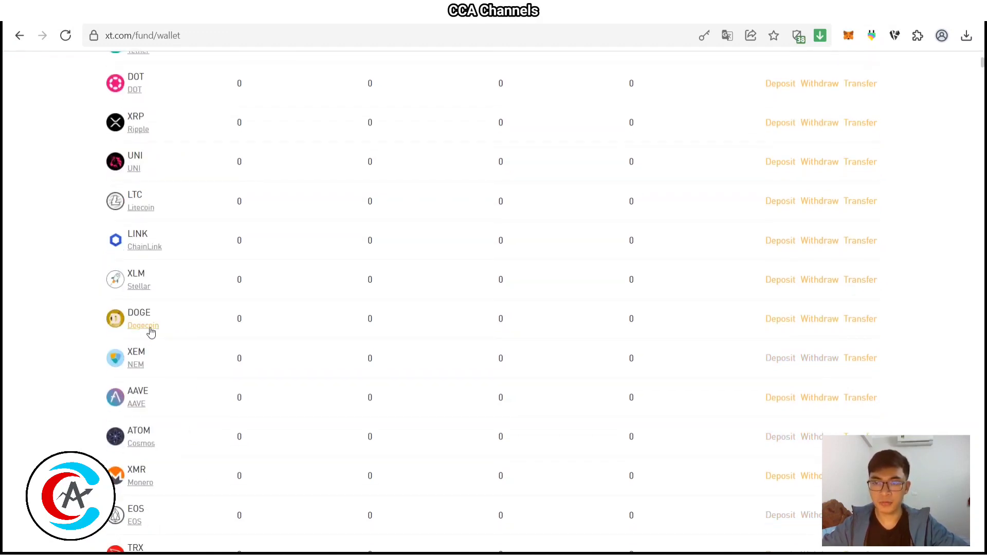
{"action": "scroll", "coordinate": [531, 434], "scroll_direction": "down", "scroll_amount": 4}
{"action": "scroll", "coordinate": [819, 274], "scroll_direction": "up", "scroll_amount": 9}
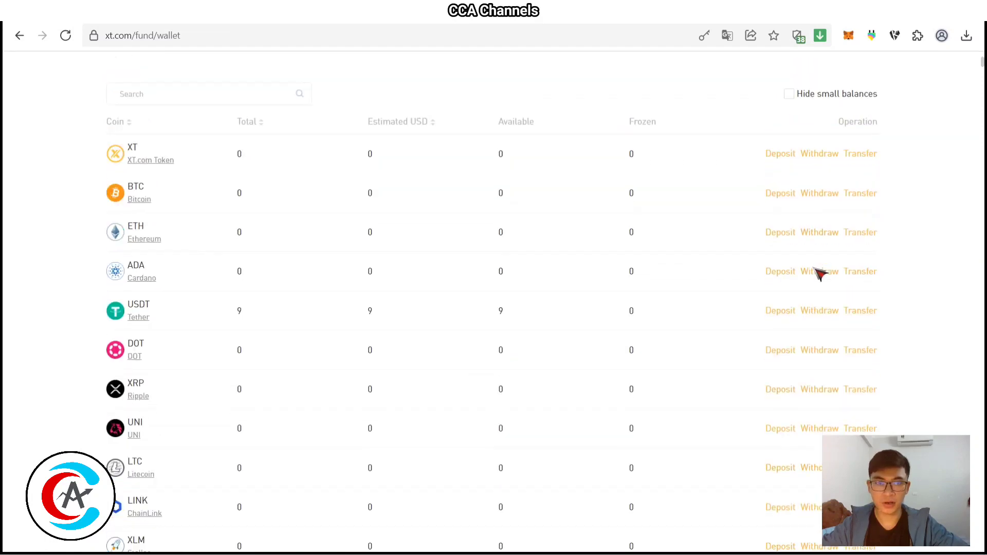
{"action": "scroll", "coordinate": [819, 274], "scroll_direction": "up", "scroll_amount": 5}
{"action": "mouse_move", "coordinate": [716, 90]}
{"action": "scroll", "coordinate": [164, 428], "scroll_direction": "down", "scroll_amount": 8}
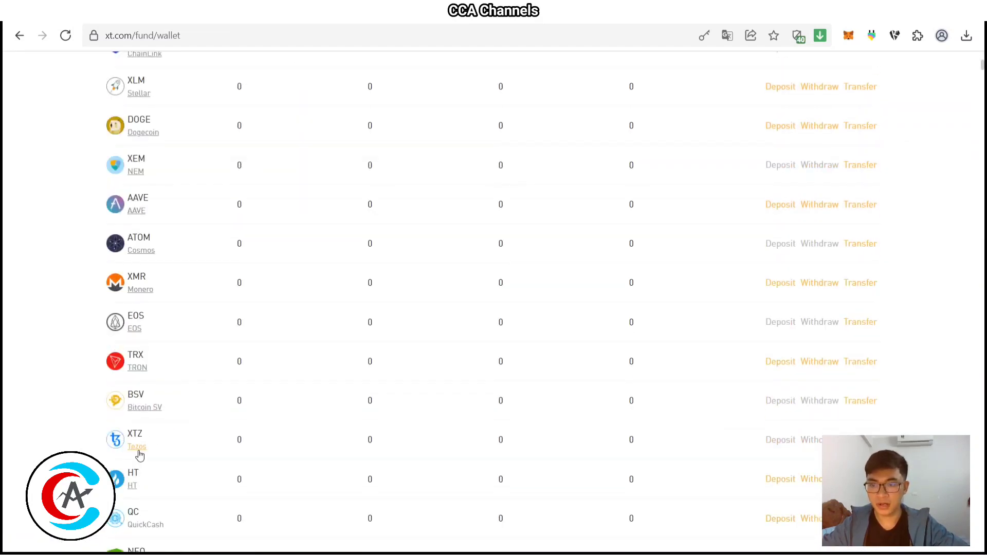
{"action": "scroll", "coordinate": [132, 452], "scroll_direction": "down", "scroll_amount": 3}
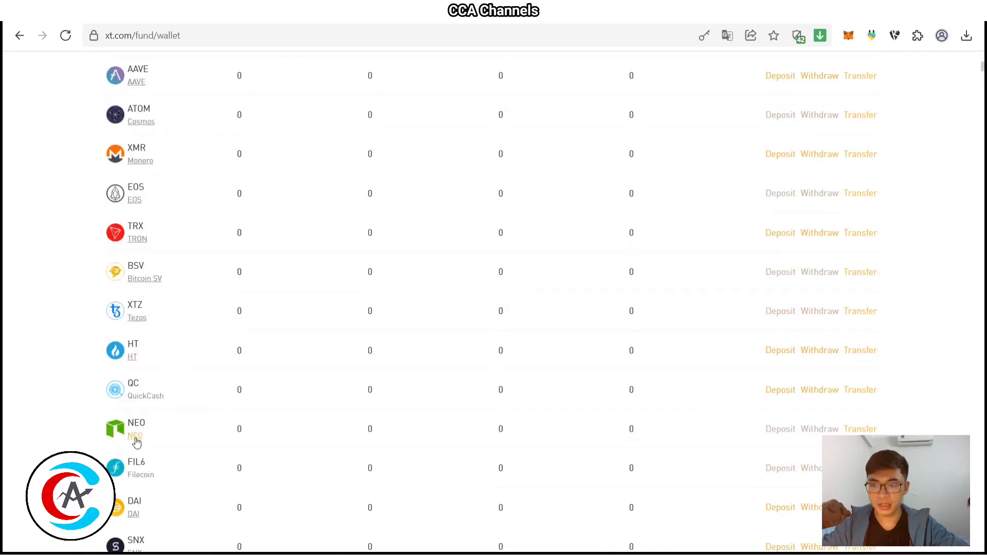
- Open the NEO coin's CoinMarketCap page from the wallet list and view its explorer links and details
{"action": "left_click", "coordinate": [134, 437]}
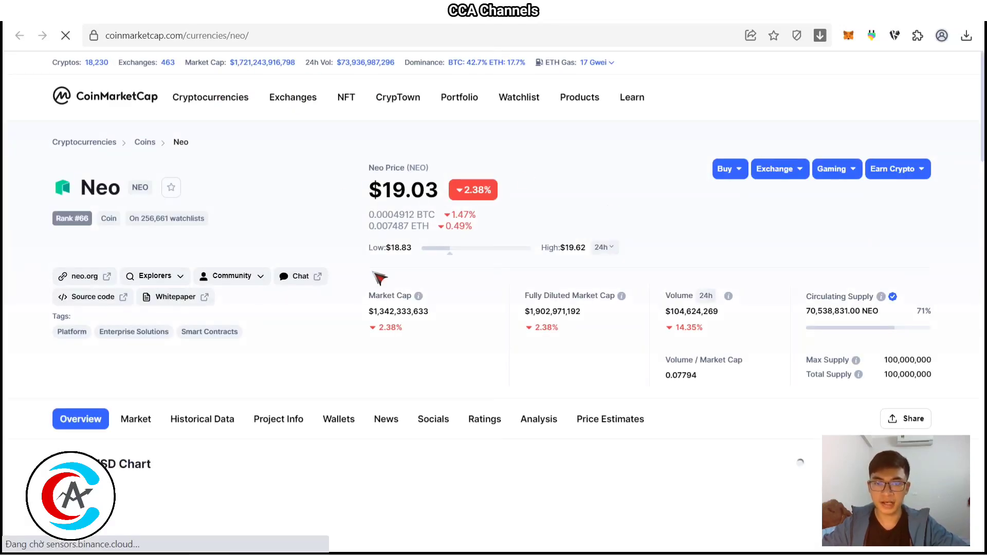
{"action": "left_click", "coordinate": [150, 278]}
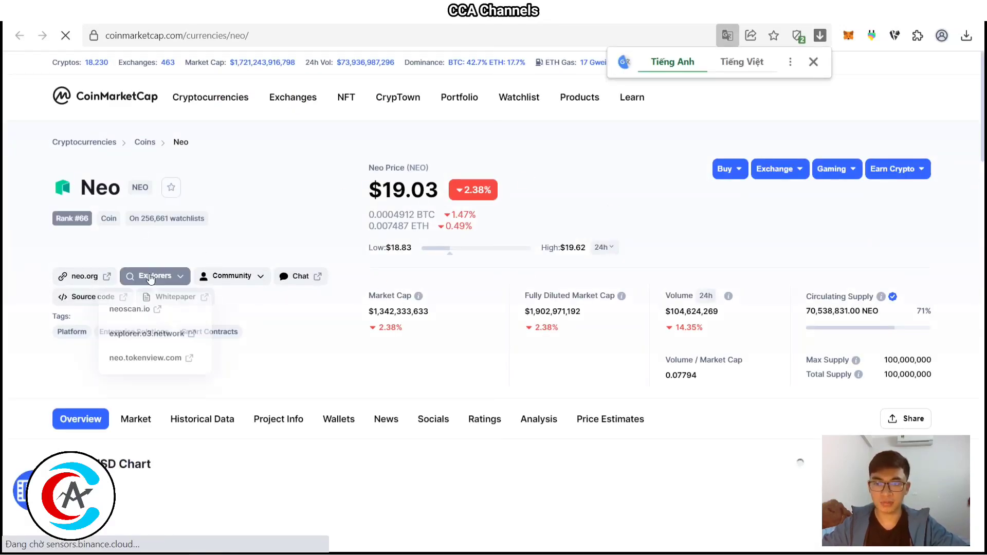
{"action": "scroll", "coordinate": [341, 212], "scroll_direction": "down", "scroll_amount": 5}
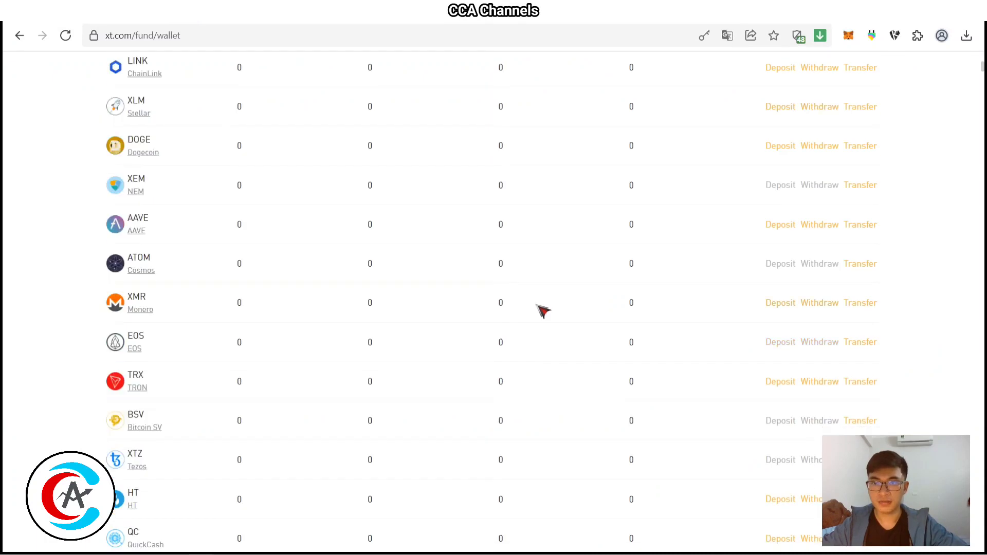
- Return to the USDT row in the Wallet assets, review its withdrawal form and instructions, and close the form
{"action": "scroll", "coordinate": [539, 311], "scroll_direction": "up", "scroll_amount": 10}
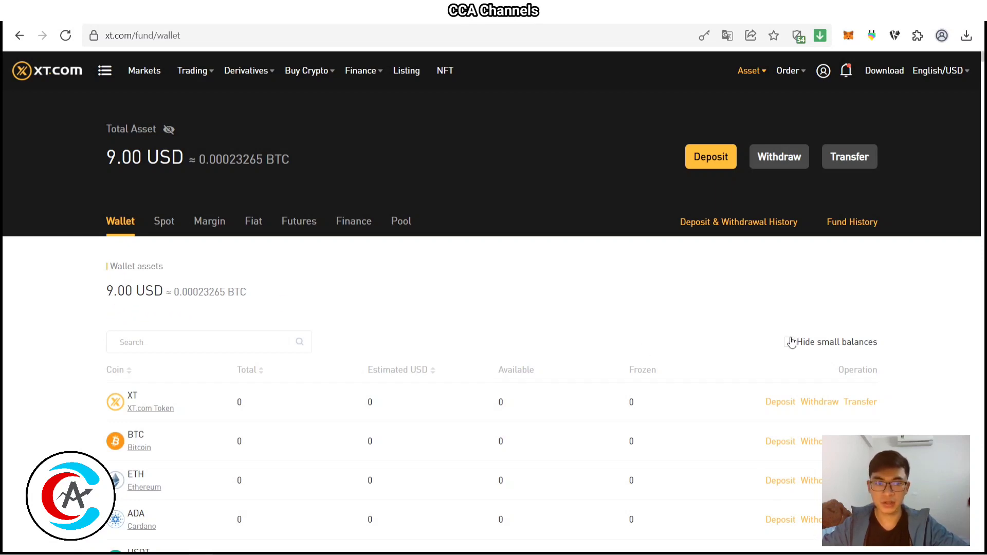
{"action": "scroll", "coordinate": [556, 366], "scroll_direction": "down", "scroll_amount": 2}
{"action": "scroll", "coordinate": [556, 366], "scroll_direction": "down", "scroll_amount": 3}
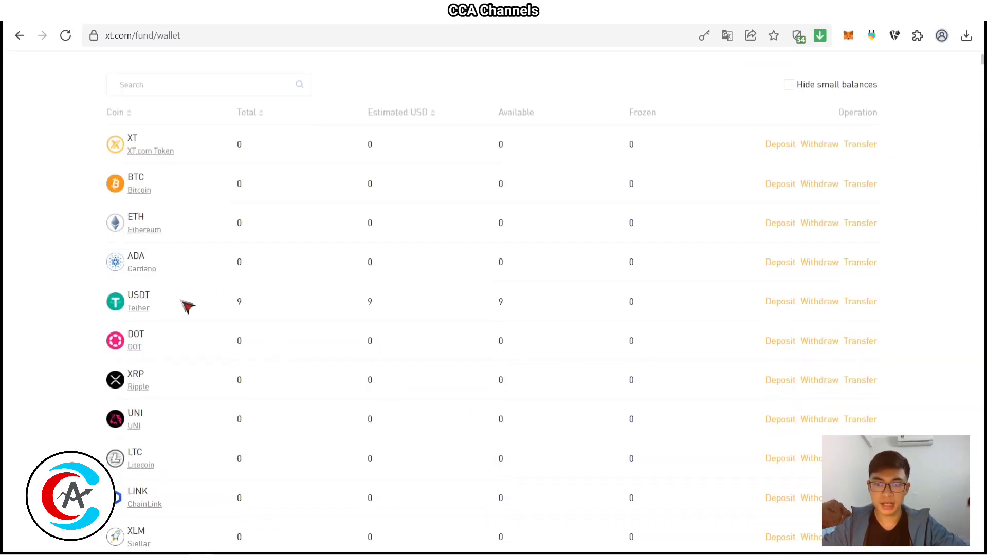
{"action": "left_click", "coordinate": [819, 303]}
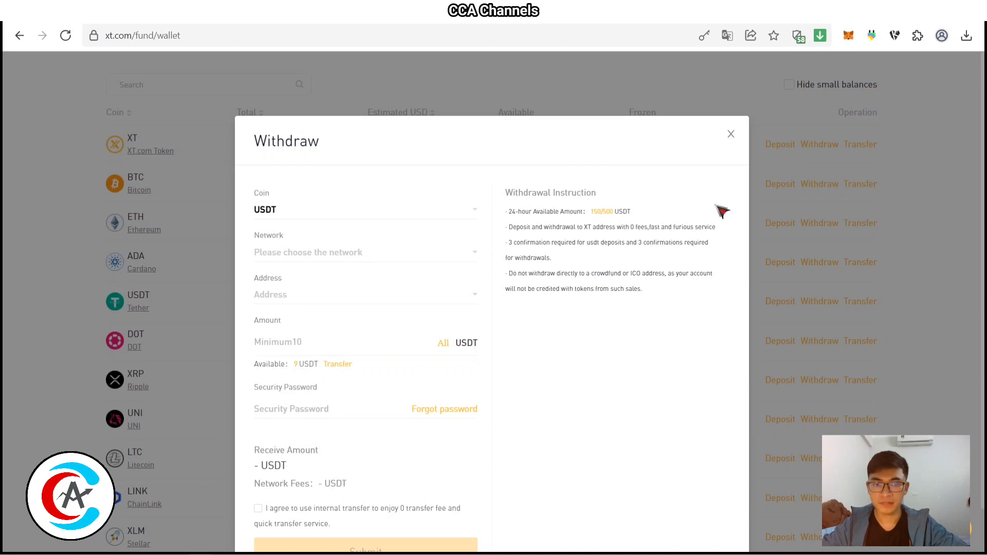
{"action": "left_click", "coordinate": [216, 324]}
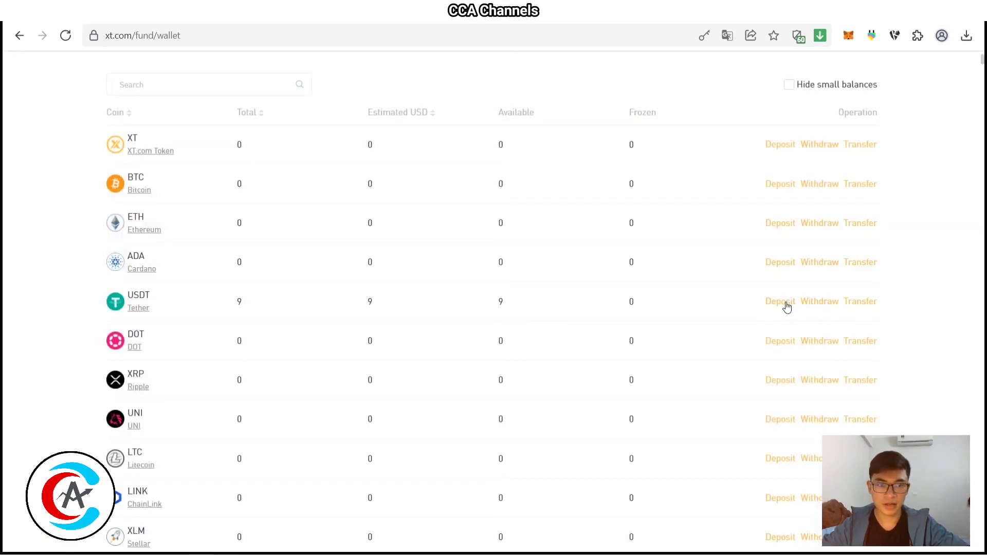
- Open the USDT withdrawal form from the wallet list and choose the USDT-TRC20 network
{"action": "left_click", "coordinate": [827, 305]}
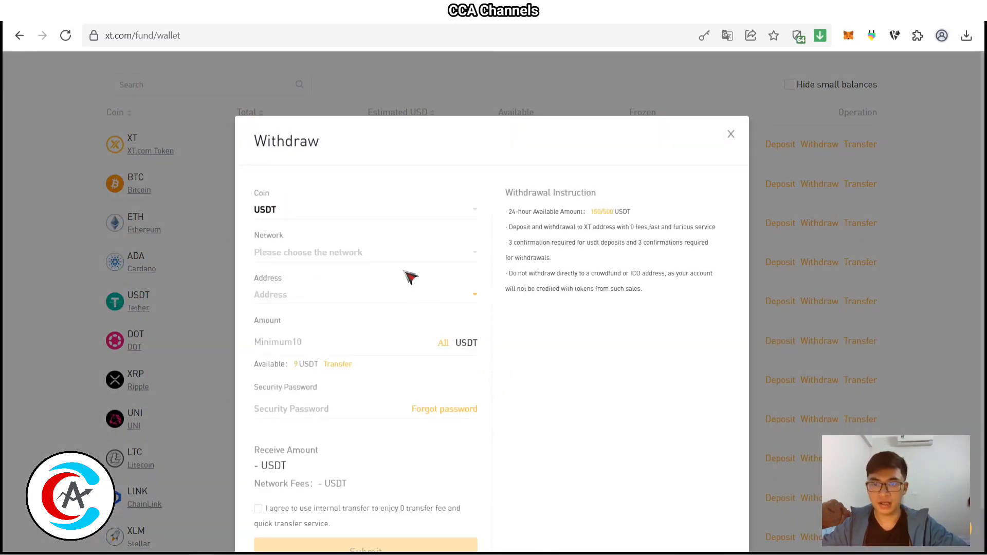
{"action": "left_click", "coordinate": [334, 263]}
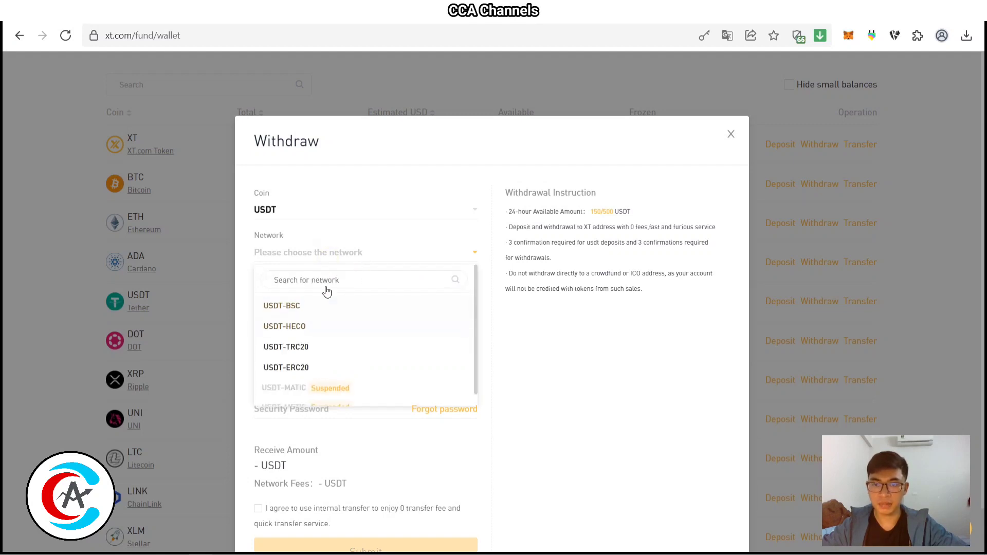
{"action": "left_click", "coordinate": [310, 350]}
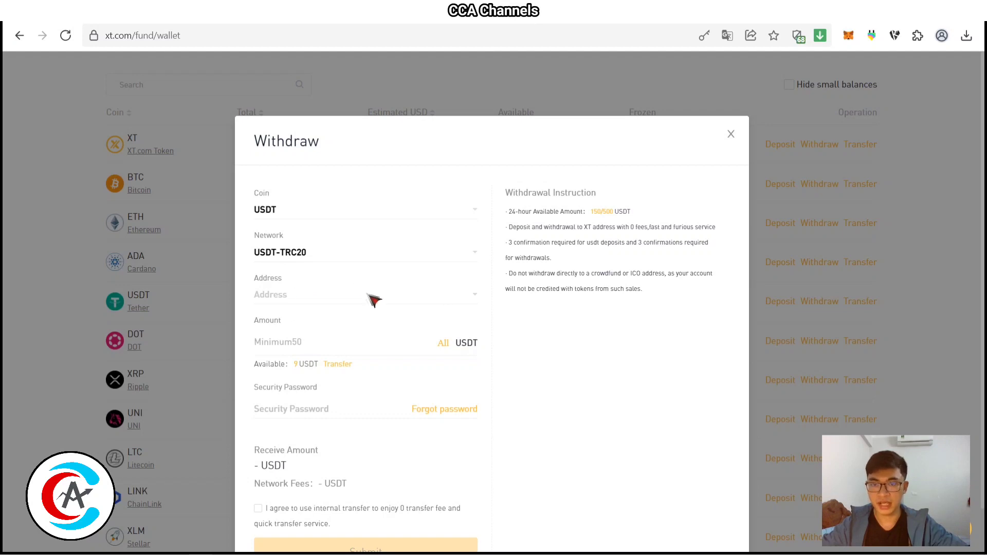
- Start adding a withdrawal address for USDT on the USDT-TRC20 network and set its alias to "Ví binance"
{"action": "left_click", "coordinate": [289, 297]}
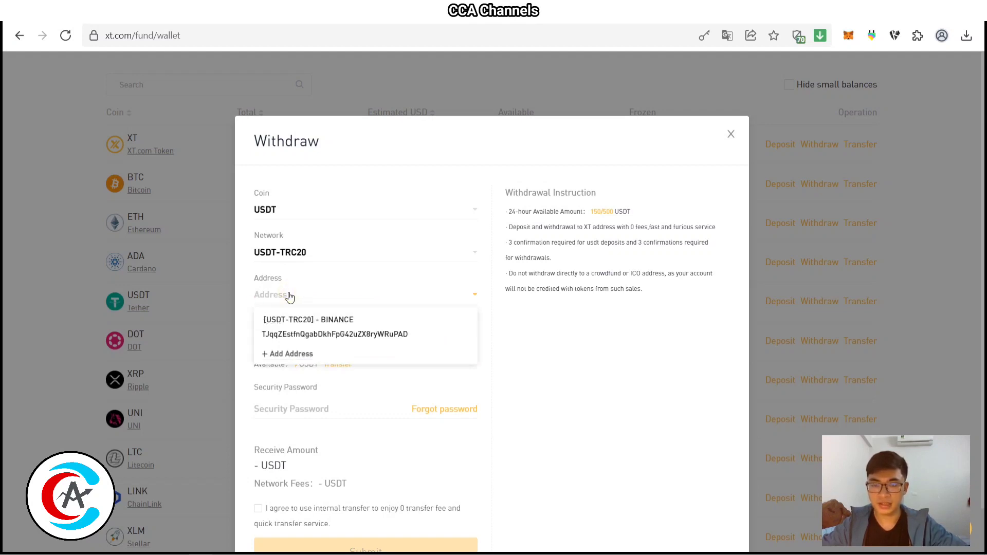
{"action": "left_click", "coordinate": [287, 354]}
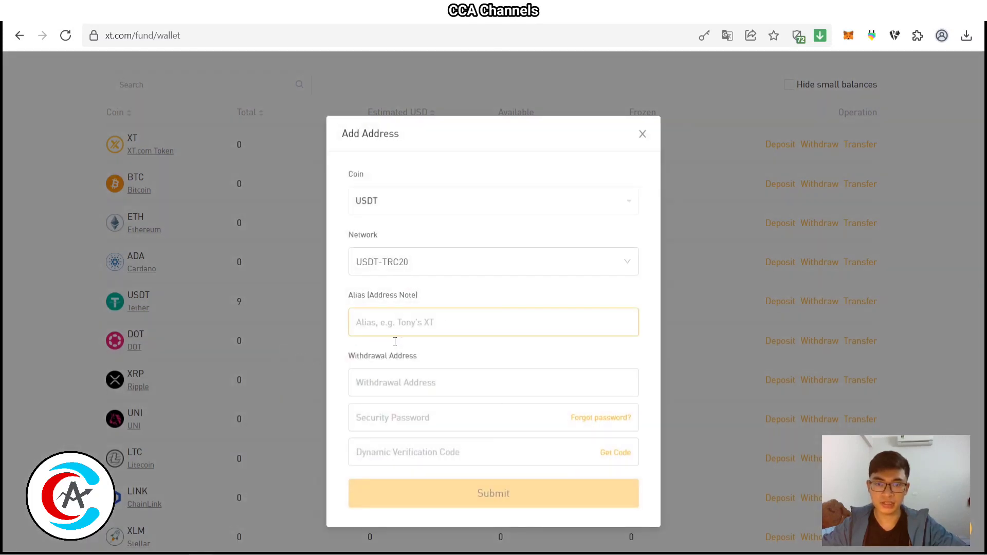
{"action": "left_click", "coordinate": [406, 263]}
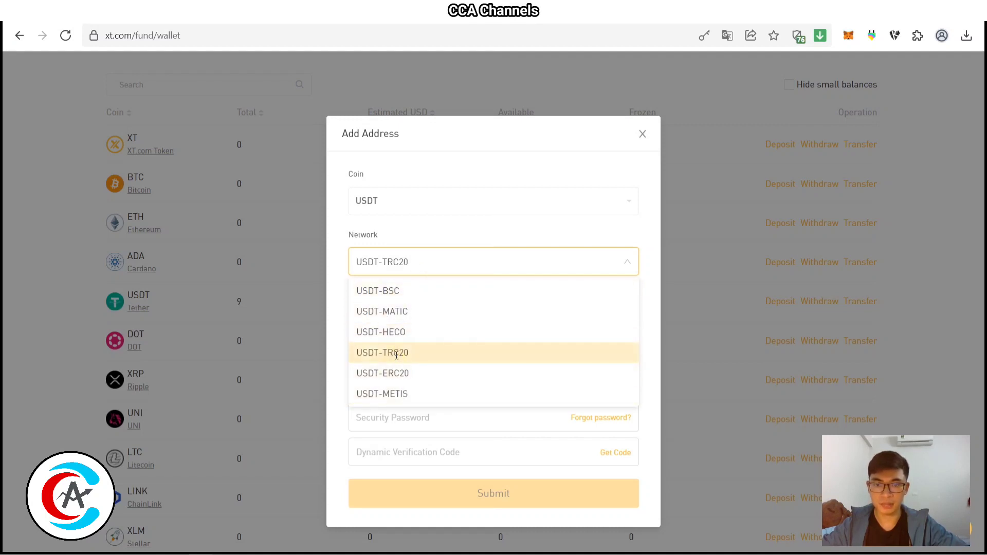
{"action": "left_click", "coordinate": [396, 354]}
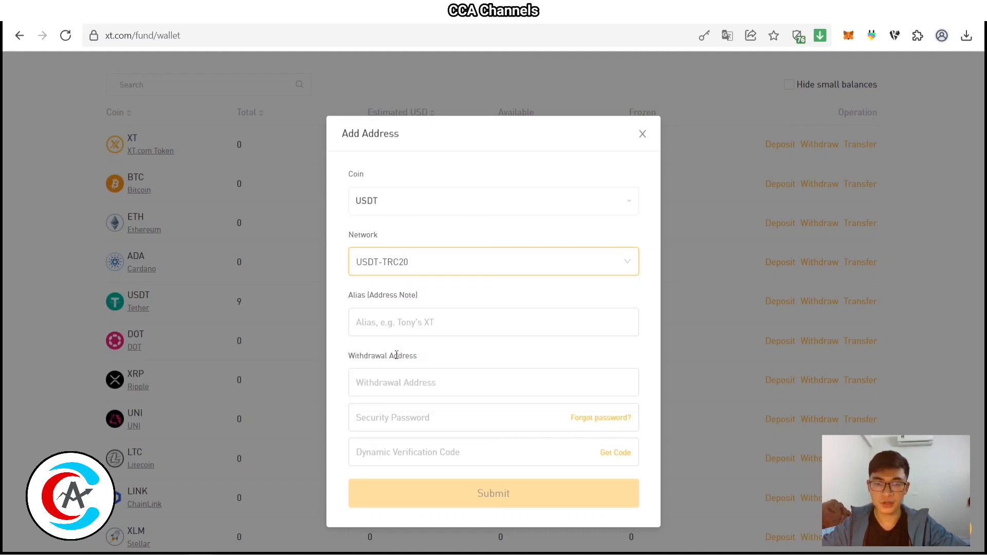
{"action": "left_click", "coordinate": [389, 322]}
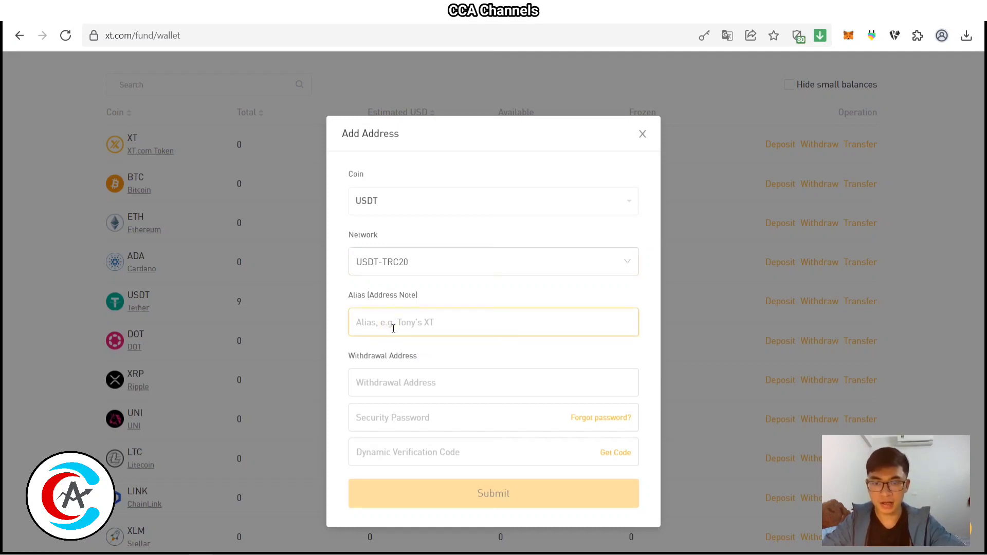
{"action": "type", "text": "Vi"}
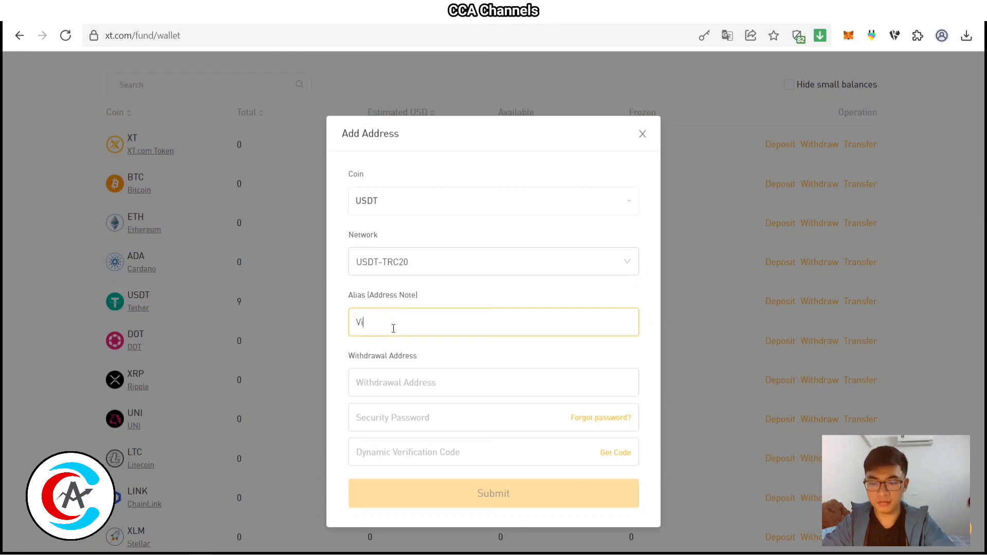
{"action": "type", "text": " binan"}
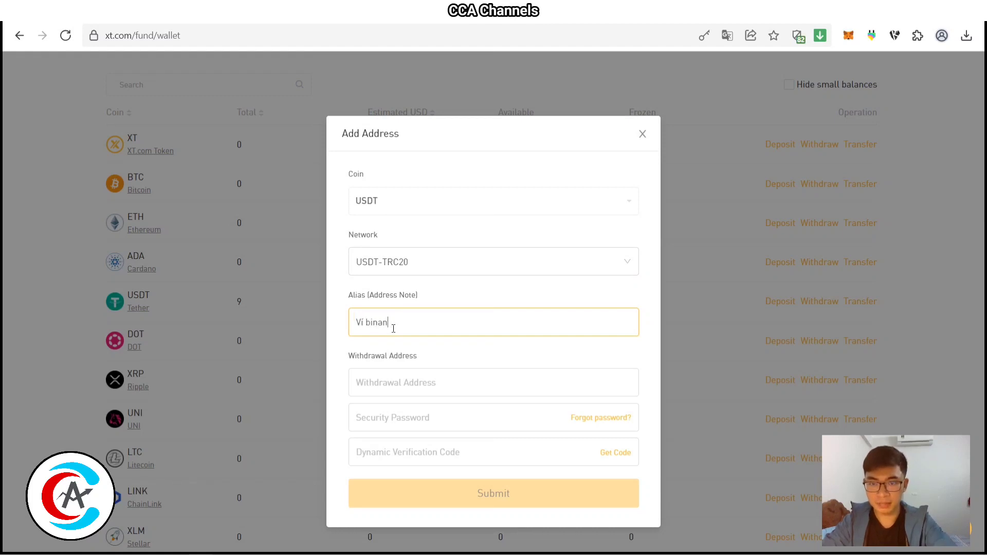
{"action": "type", "text": "ce"}
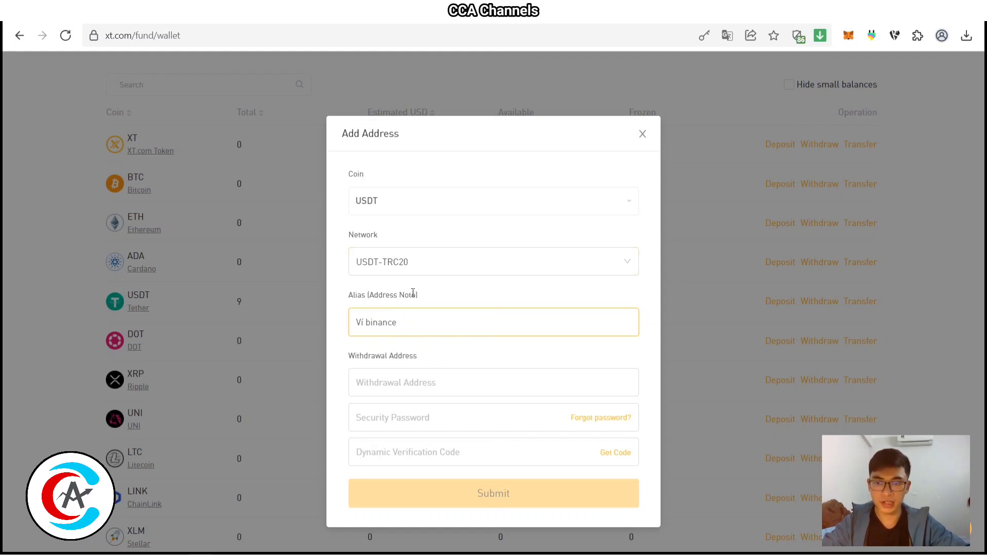
- Go to the withdrawal address entry for the new USDT-TRC20 address, and close the USDT withdrawal form
{"action": "left_click", "coordinate": [390, 382]}
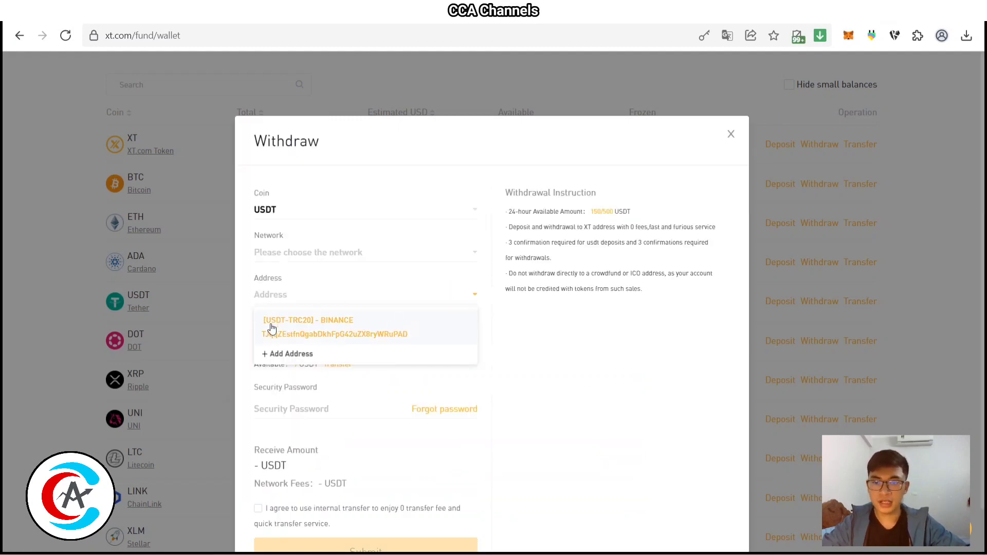
{"action": "left_click", "coordinate": [732, 135]}
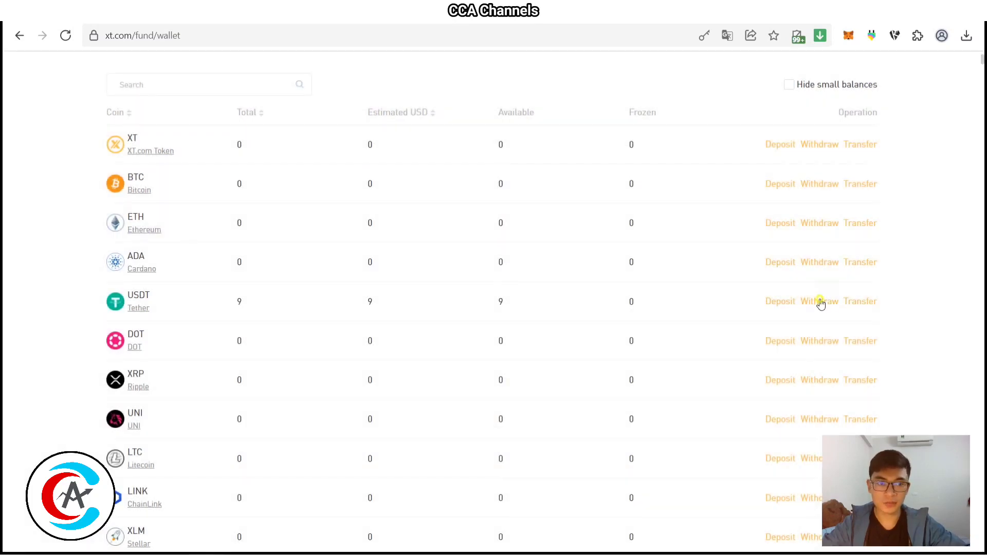
- Reopen the USDT withdrawal form and set it to the USDT-TRC20 network with the saved BINANCE address
{"action": "left_click", "coordinate": [819, 302]}
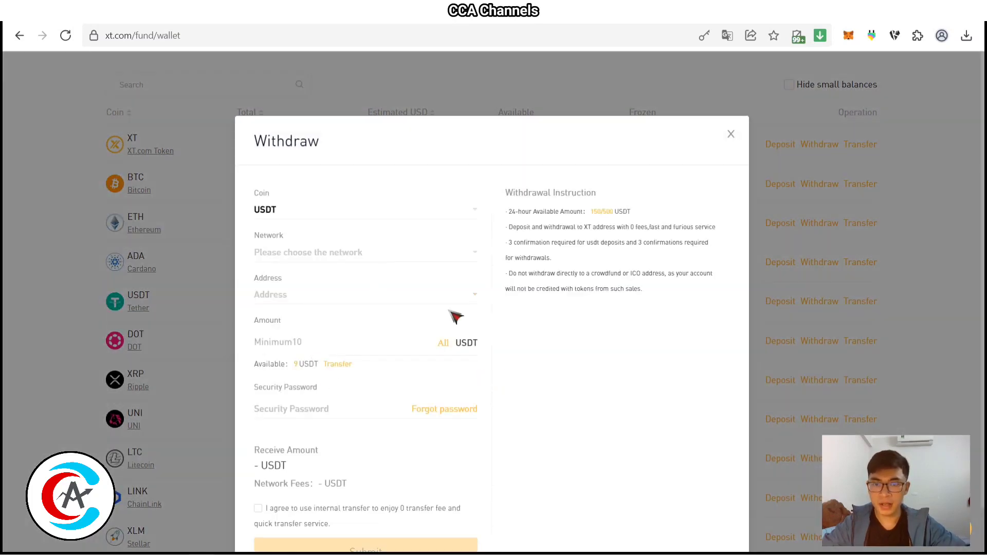
{"action": "left_click", "coordinate": [454, 256]}
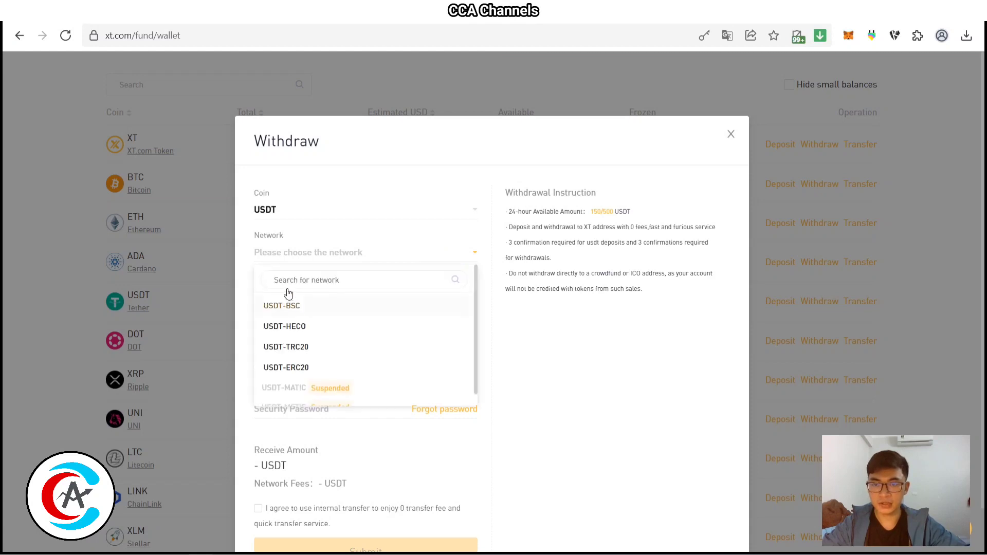
{"action": "left_click", "coordinate": [307, 347]}
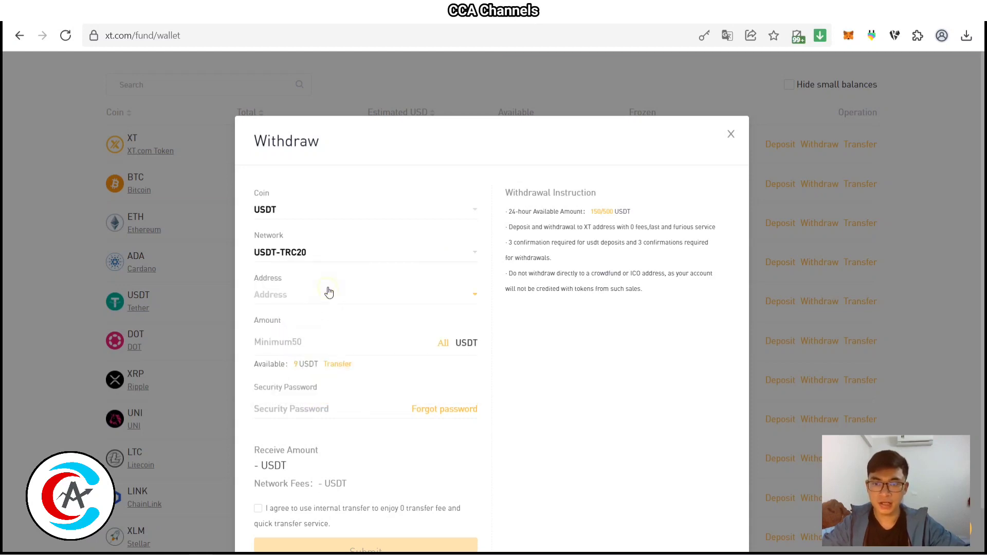
{"action": "left_click", "coordinate": [329, 292]}
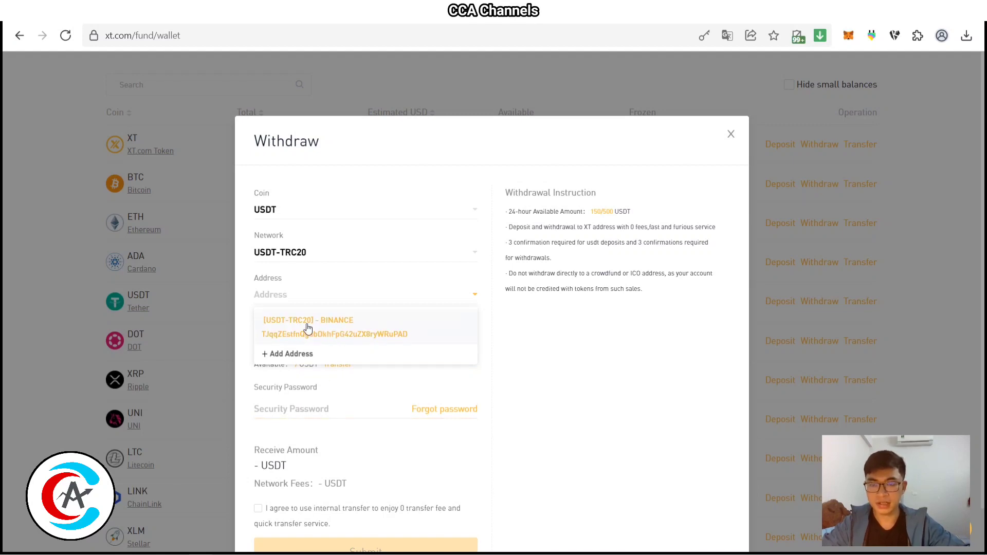
{"action": "left_click", "coordinate": [333, 335]}
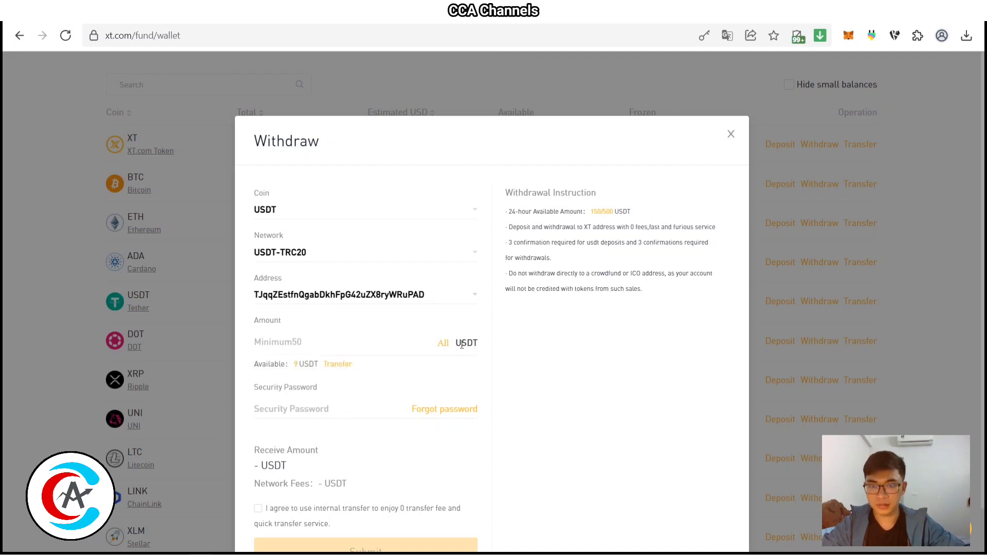
- Fill in the full available amount of 9 USDT and the security password, and agree to use internal transfer
{"action": "left_click", "coordinate": [443, 343]}
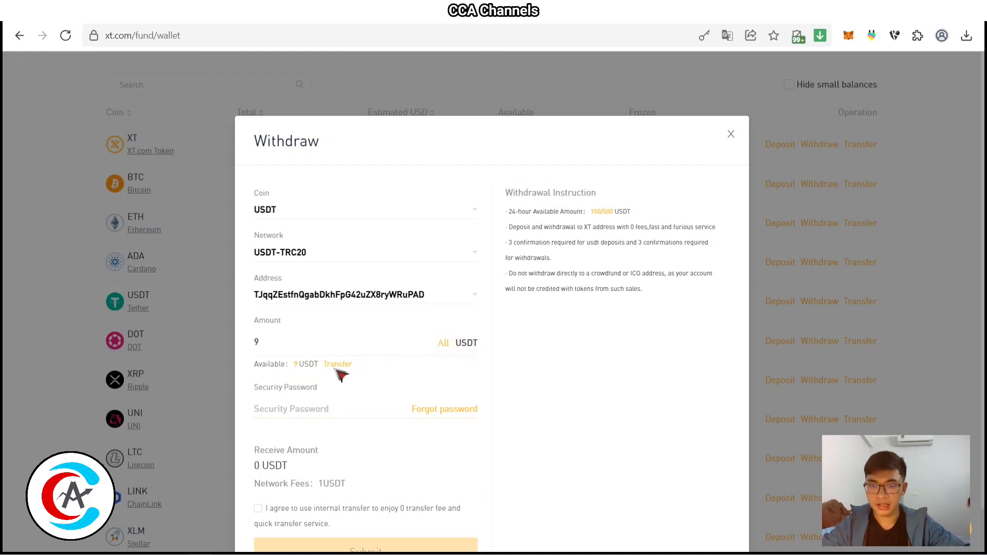
{"action": "double_click", "coordinate": [250, 341]}
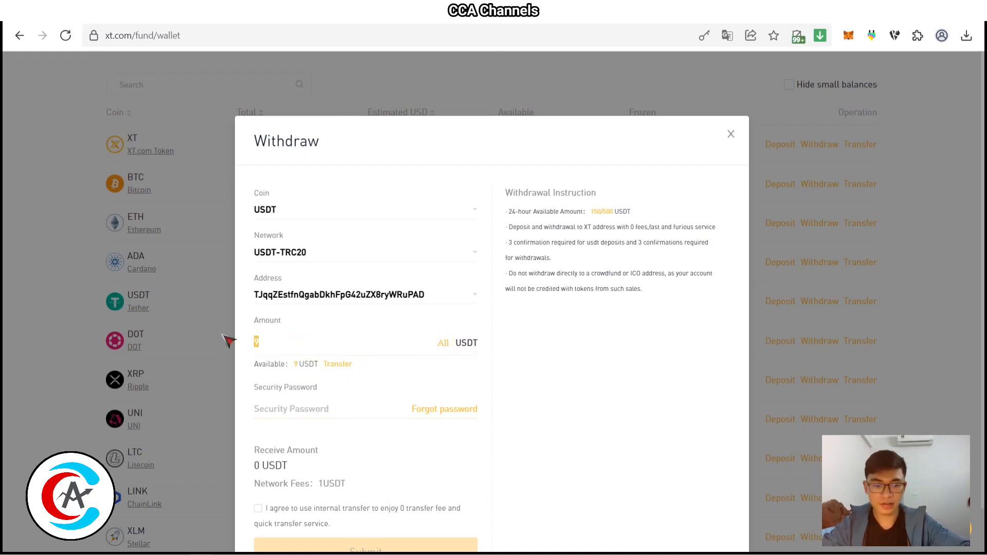
{"action": "key", "text": "BackSpace"}
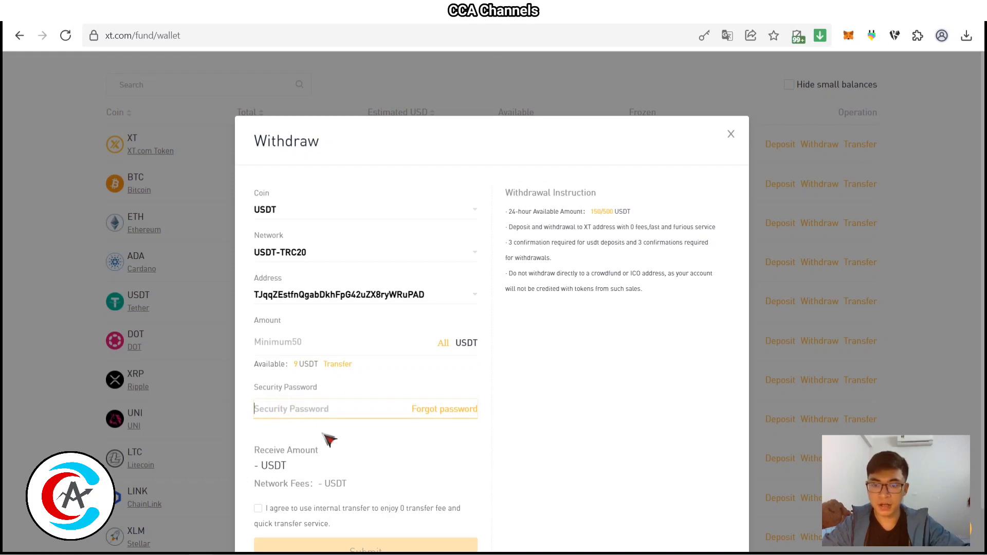
{"action": "scroll", "coordinate": [329, 427], "scroll_direction": "down", "scroll_amount": 1}
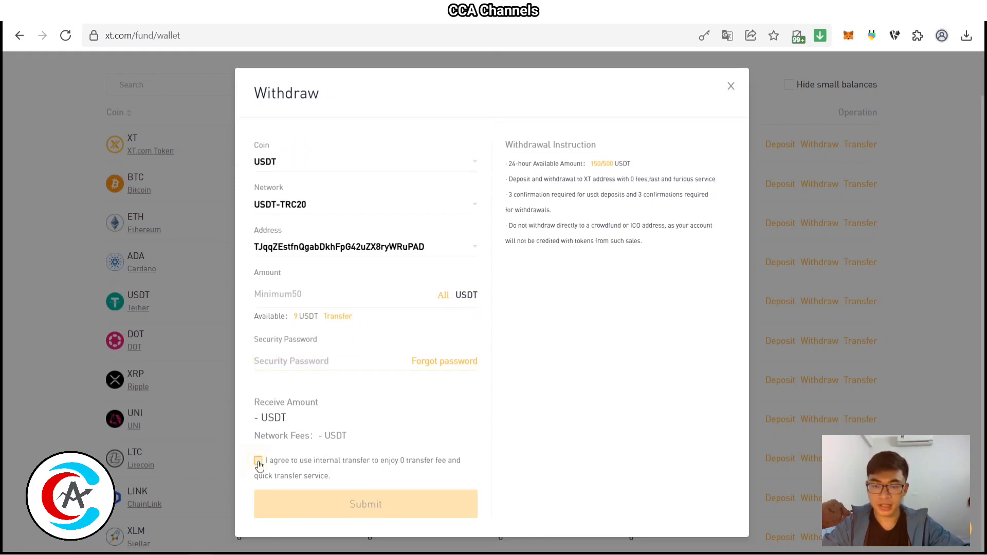
{"action": "left_click", "coordinate": [258, 461]}
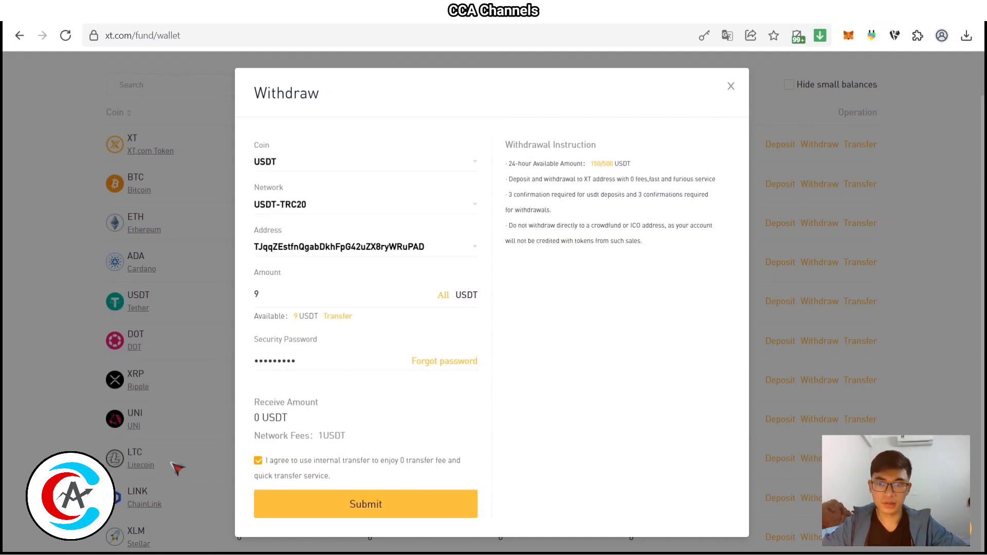
- Examine the network fee, the entered amount and the 24-hour available amount in the USDT withdrawal form
{"action": "left_click_drag", "start_coordinate": [318, 435], "coordinate": [364, 434]}
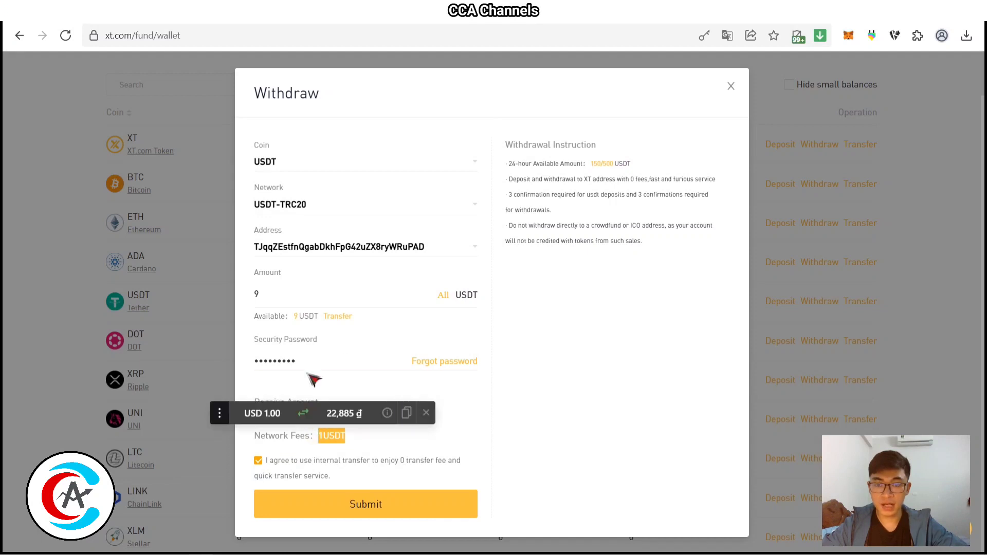
{"action": "left_click", "coordinate": [540, 435]}
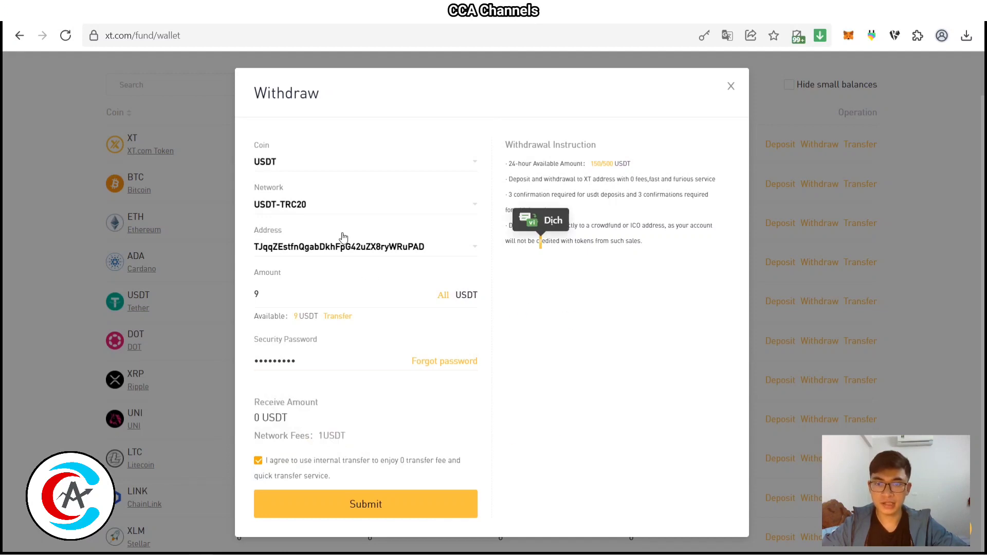
{"action": "double_click", "coordinate": [260, 296]}
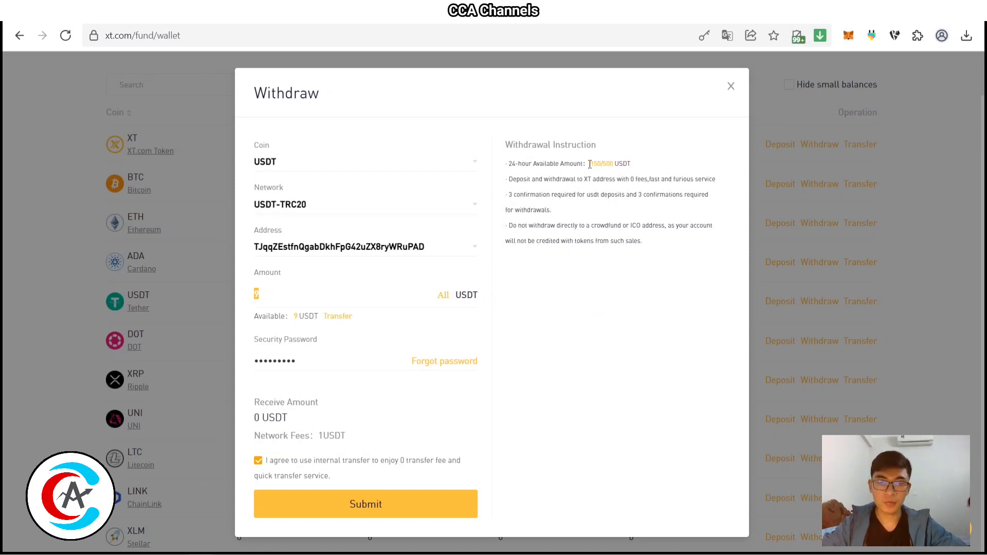
{"action": "double_click", "coordinate": [615, 166]}
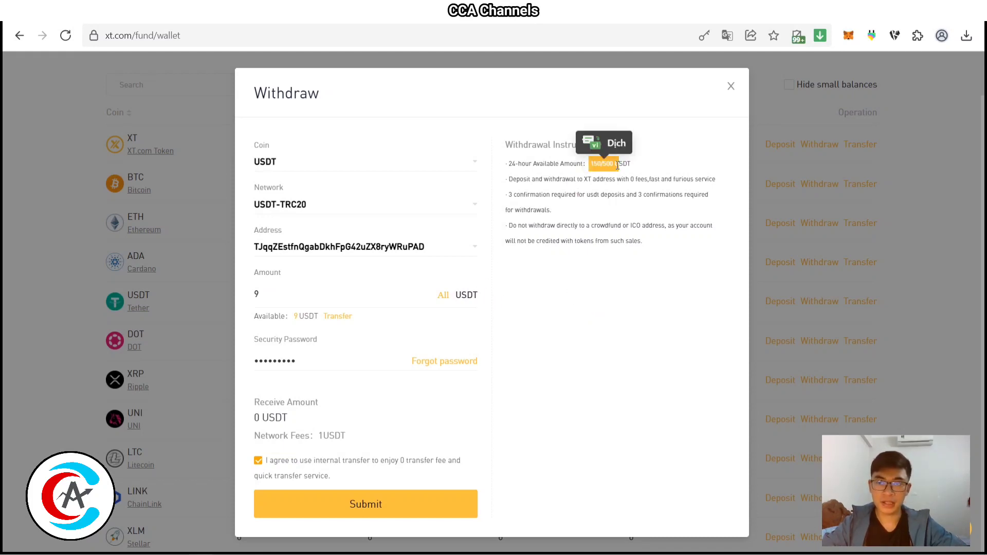
{"action": "left_click", "coordinate": [610, 194]}
{"action": "left_click_drag", "start_coordinate": [590, 164], "coordinate": [614, 163]}
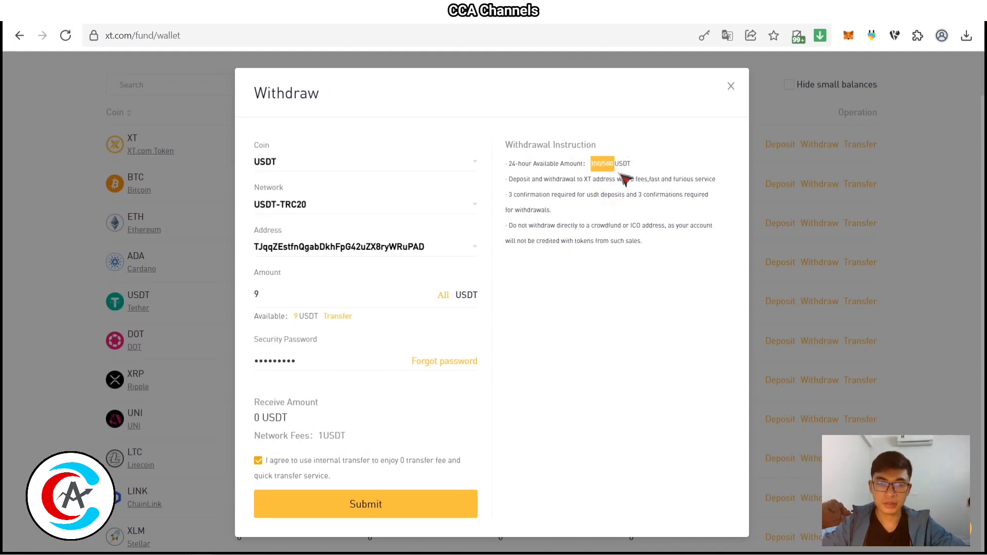
- Close the USDT withdrawal form without submitting it and dismiss the browser's offer to update the saved password
{"action": "left_click", "coordinate": [731, 84]}
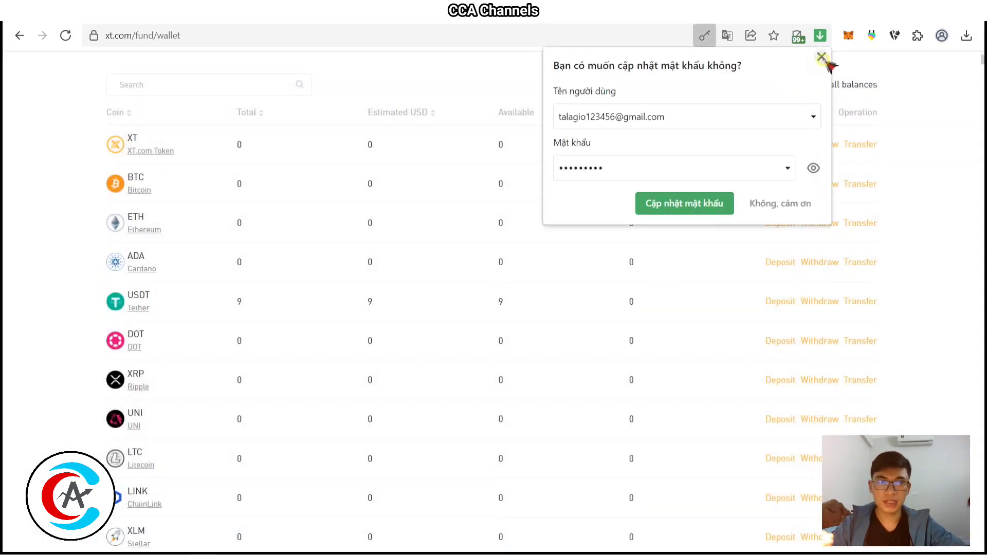
{"action": "left_click", "coordinate": [821, 57]}
{"action": "scroll", "coordinate": [583, 253], "scroll_direction": "up", "scroll_amount": 5}
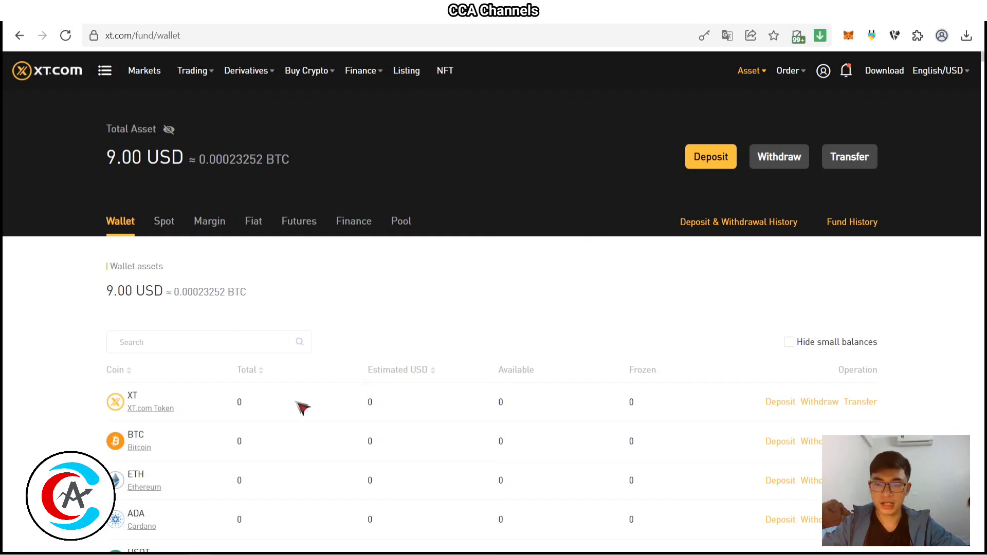
{"action": "mouse_move", "coordinate": [213, 553]}
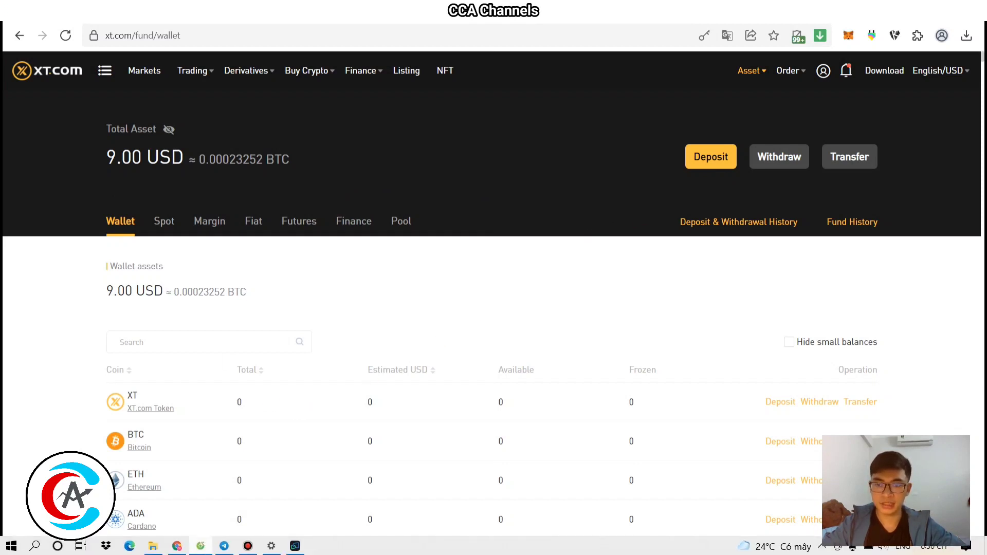